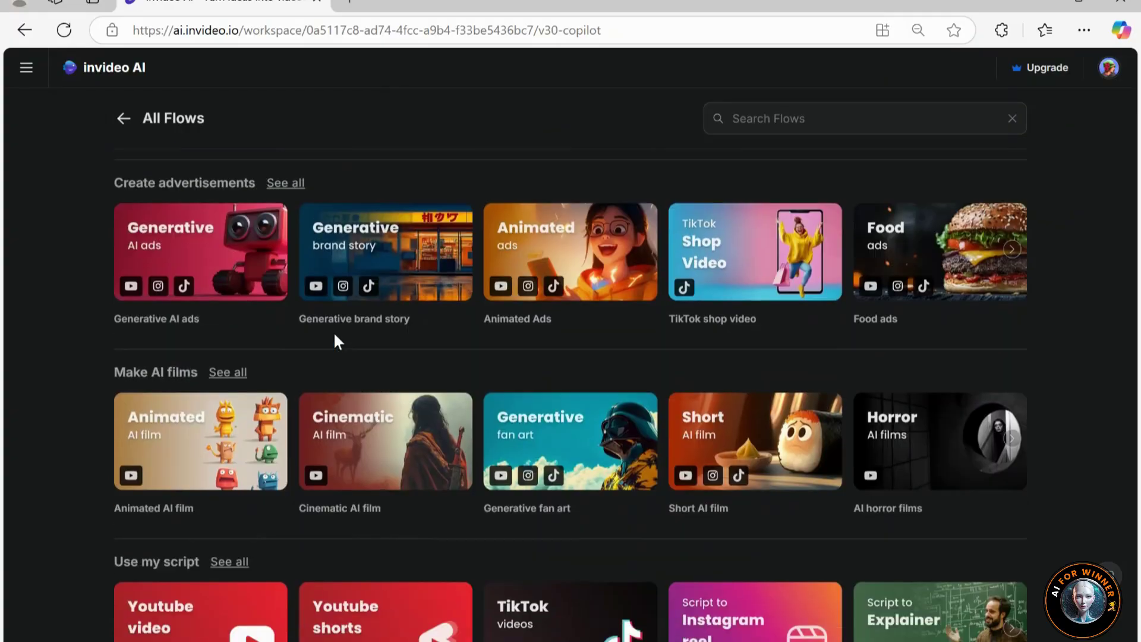
pyautogui.scroll(-2, 334, 335)
pyautogui.scroll(-1, 335, 335)
pyautogui.scroll(-3, 334, 335)
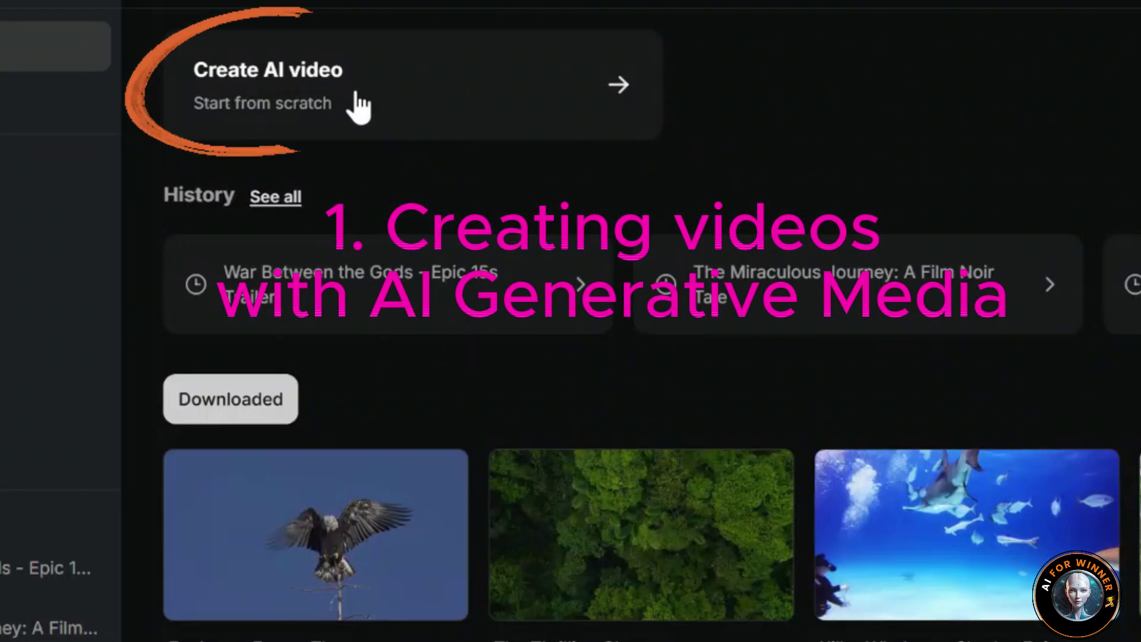
# Step: Start a new AI video on model invideo AI v3.0 using the Short AI video flow
pyautogui.click(209, 96)
pyautogui.click(338, 173)
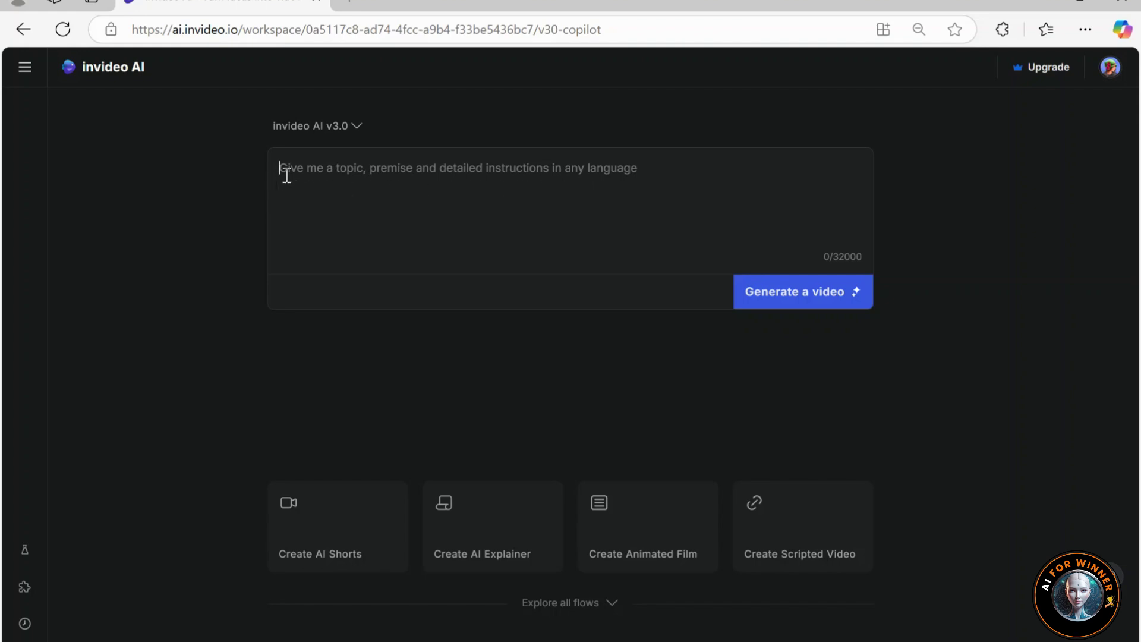
pyautogui.click(349, 130)
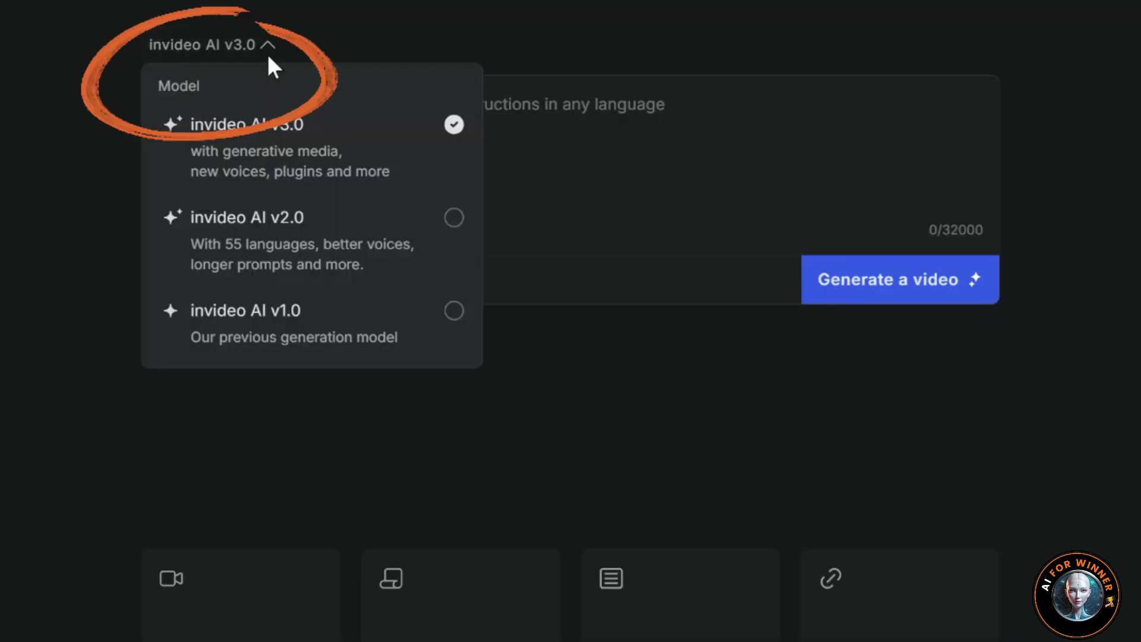
pyautogui.click(217, 157)
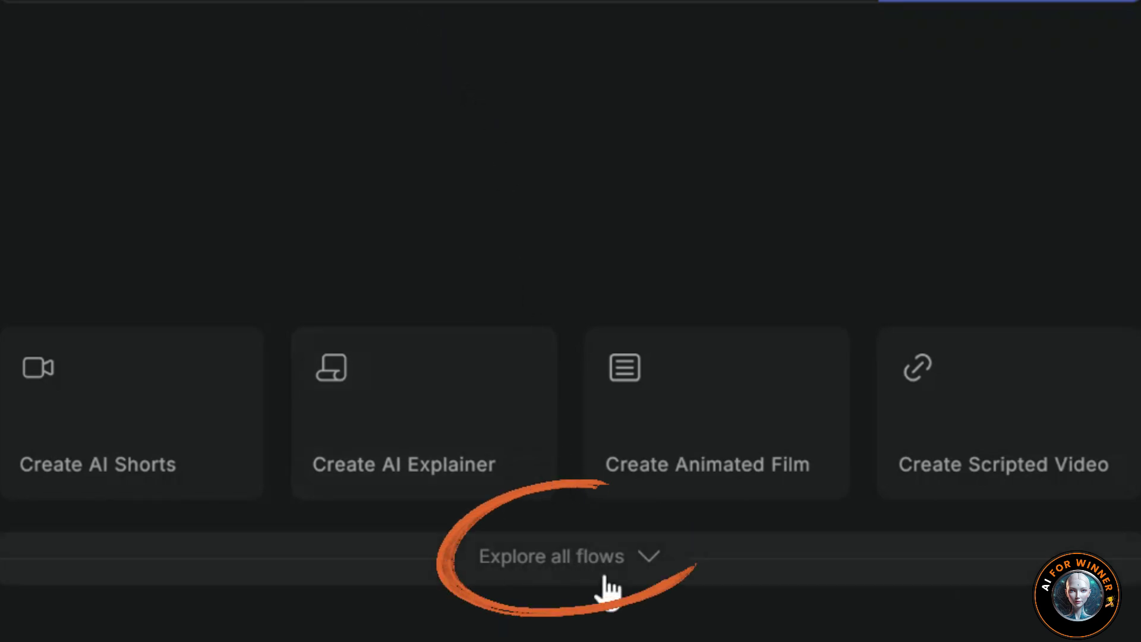
pyautogui.click(603, 571)
pyautogui.scroll(-1, 1024, 299)
pyautogui.scroll(-2, 1023, 300)
pyautogui.scroll(-1, 1024, 301)
pyautogui.scroll(-3, 1023, 300)
pyautogui.scroll(-2, 1024, 300)
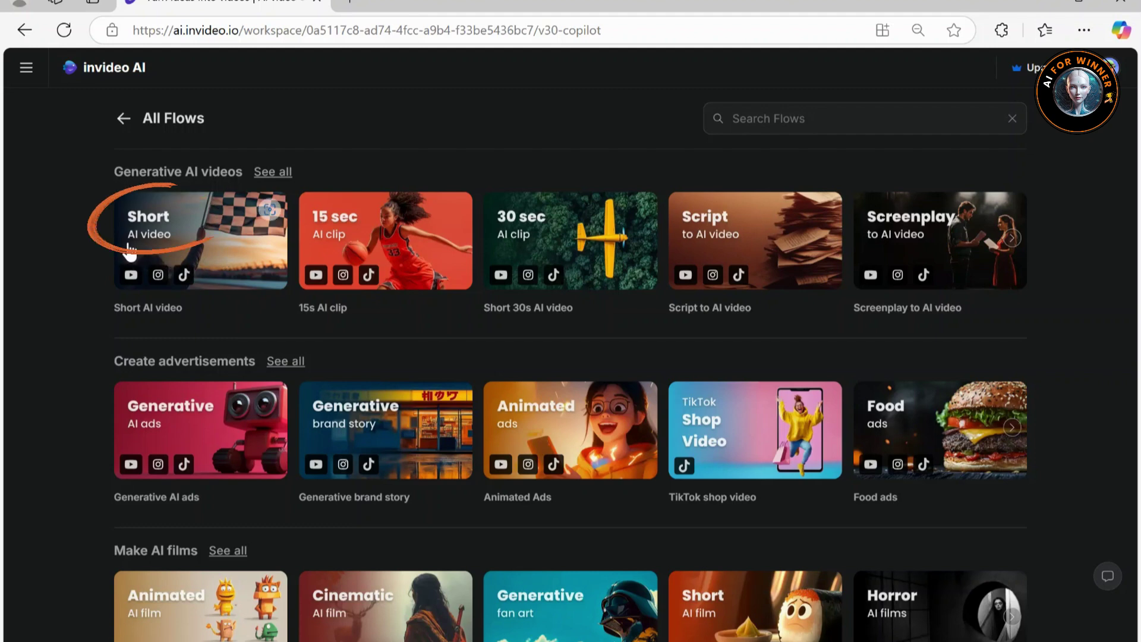
pyautogui.click(225, 259)
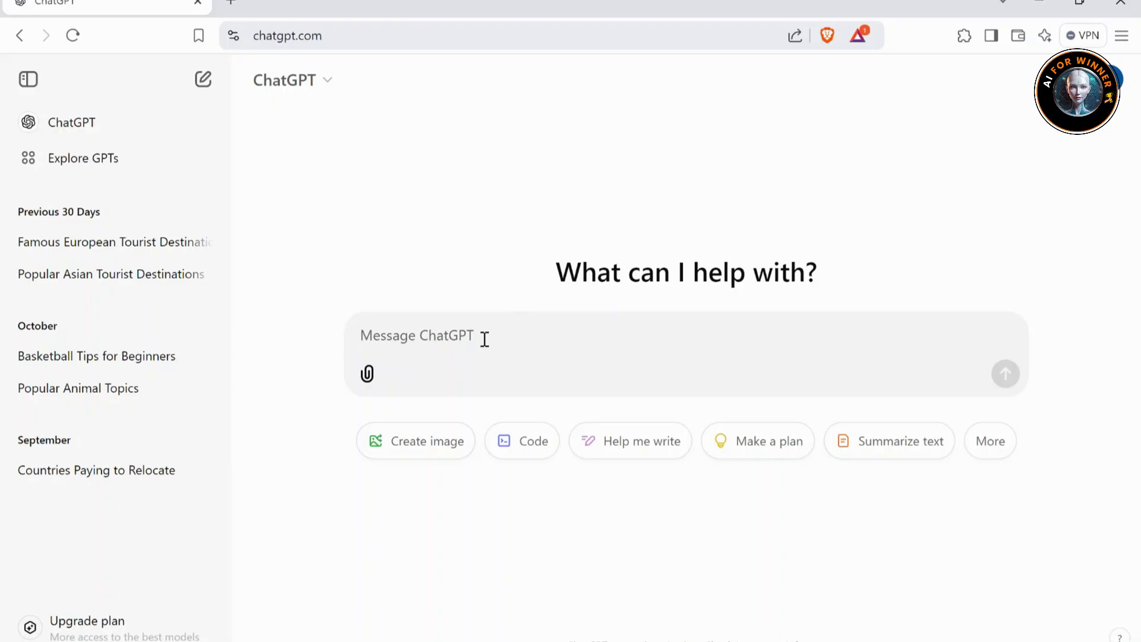
# Step: Ask ChatGPT for a detailed 'best places to live in the USA' script and copy it
pyautogui.write("I want to create a YouTube video about 30 seconds to 1 minute long with the topic: 'The 3 Best Places to Live in the USA.' Please suggest a detailed script.")
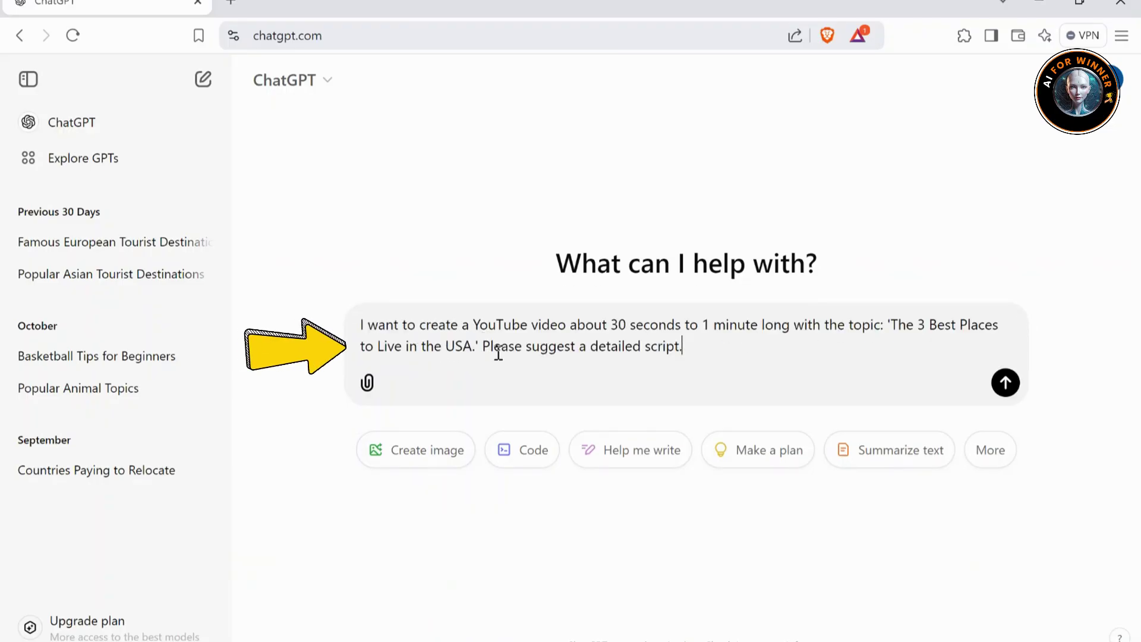
pyautogui.moveTo(586, 348); pyautogui.dragTo(726, 349)
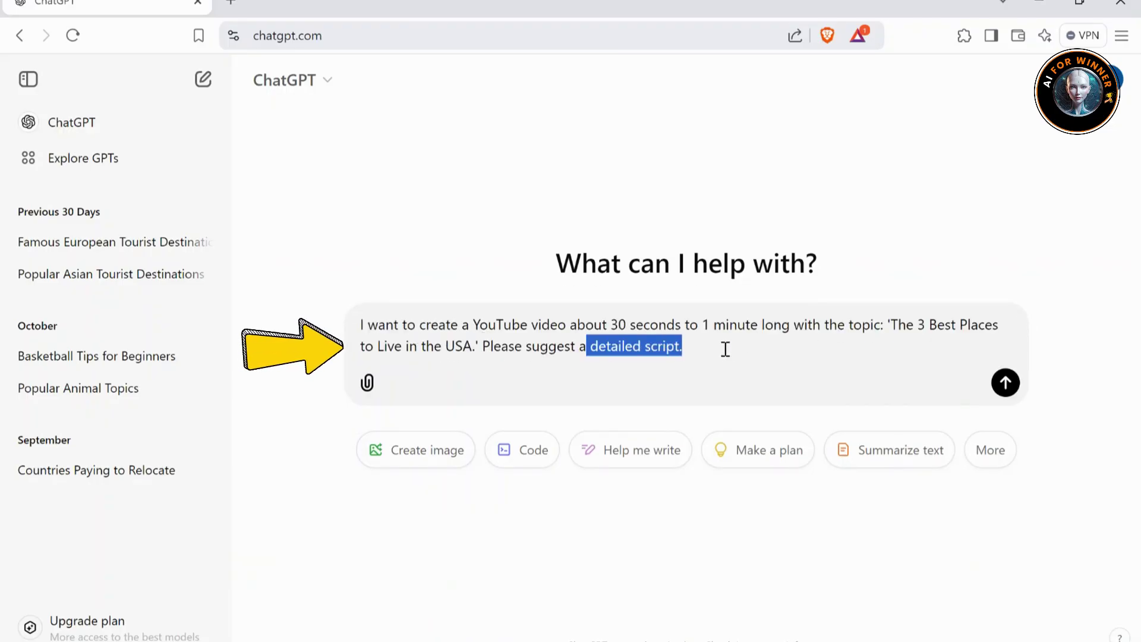
pyautogui.click(1004, 384)
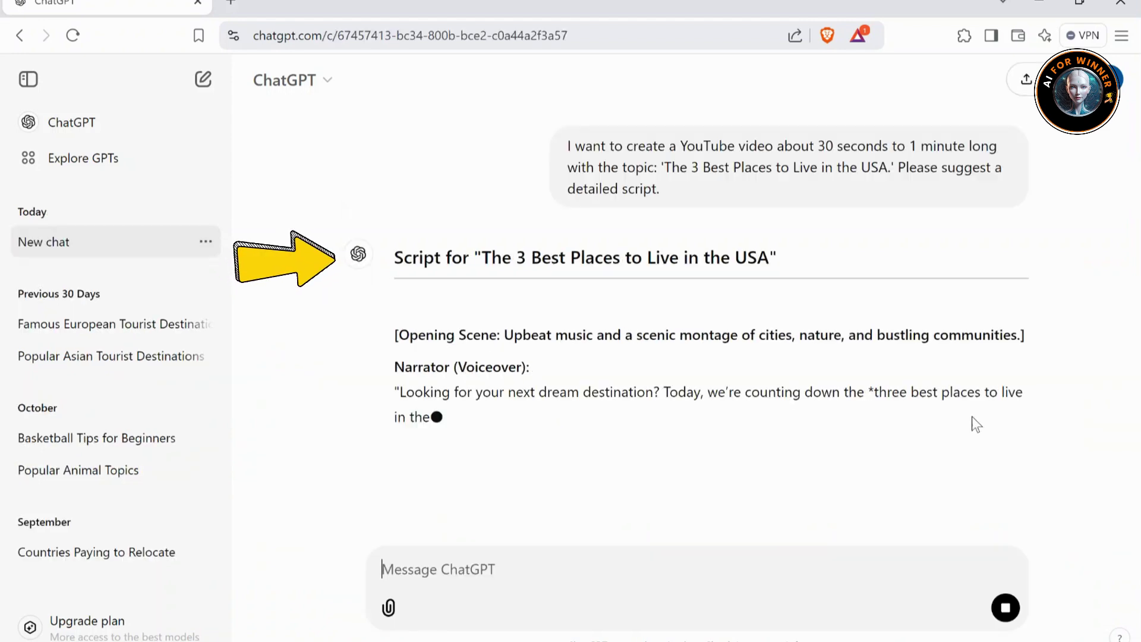
pyautogui.scroll(-1, 1134, 474)
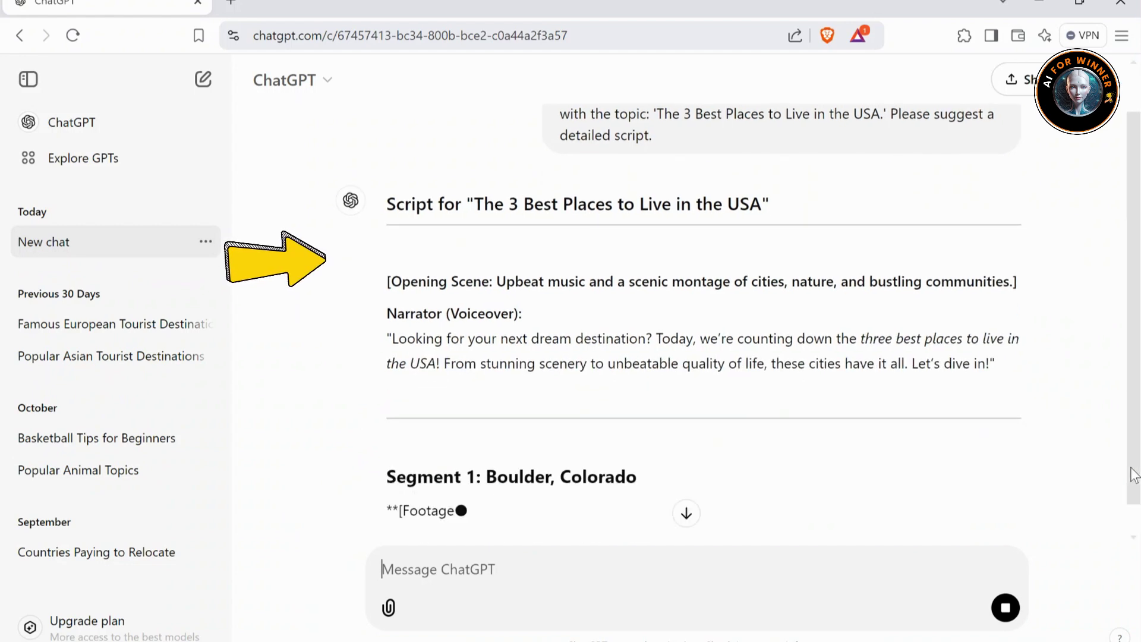
pyautogui.scroll(-1, 1135, 475)
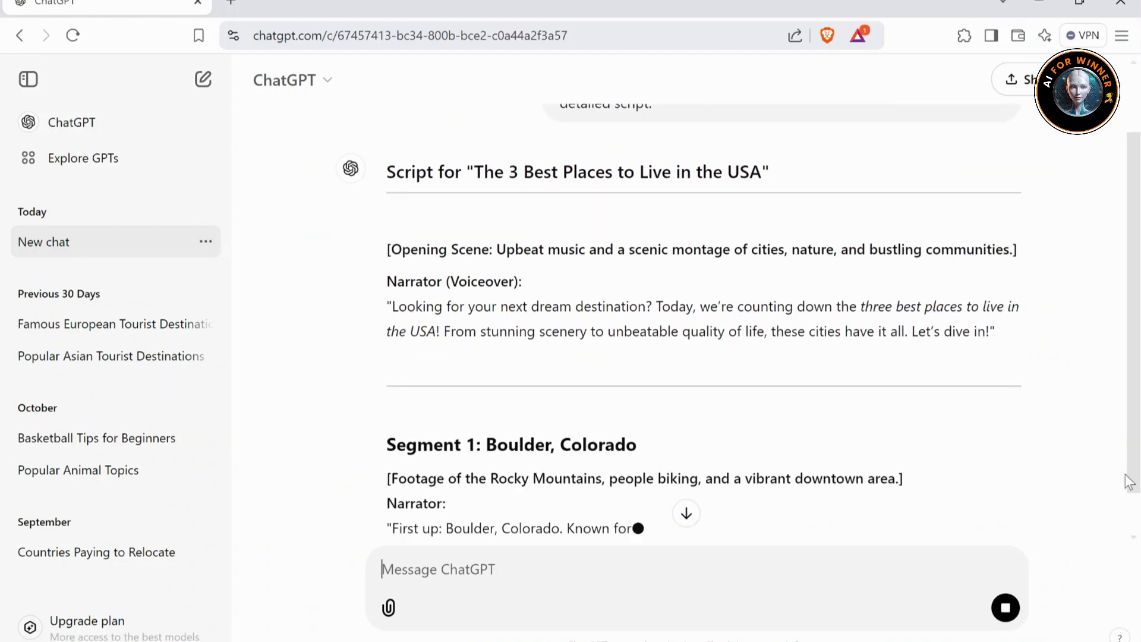
pyautogui.scroll(2, 393, 298)
pyautogui.moveTo(386, 256)
pyautogui.mouseDown()
pyautogui.moveTo(606, 593)
pyautogui.moveTo(815, 338)
pyautogui.mouseUp()
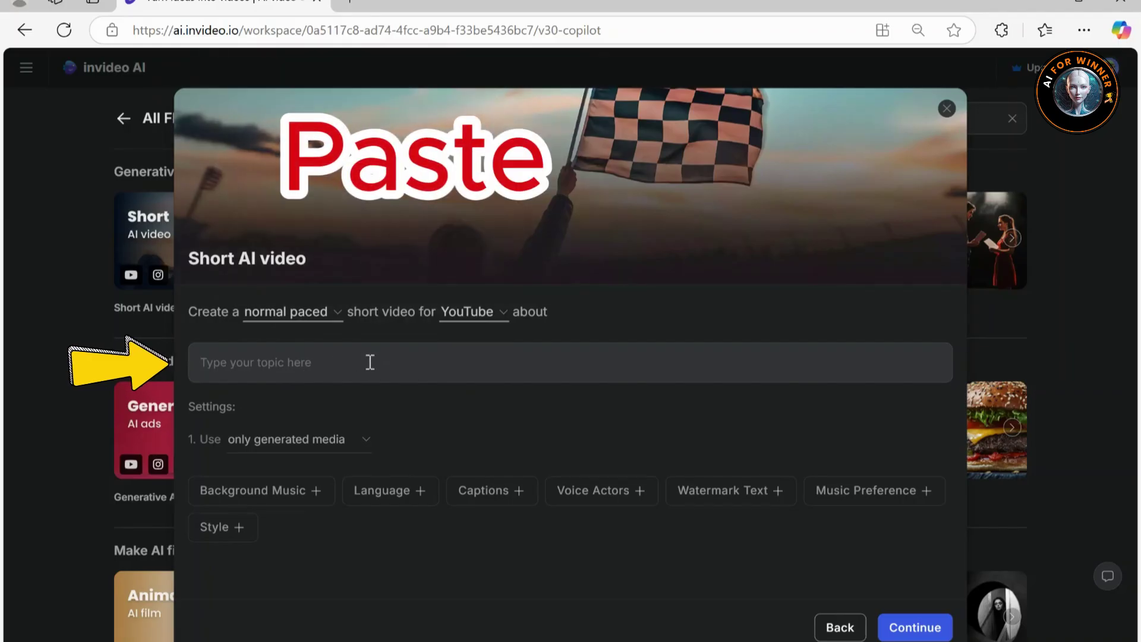
# Step: Paste the ChatGPT script as the topic, with normal pace and YouTube as platform
pyautogui.click(370, 363)
pyautogui.hotkey('ctrl', 'v')
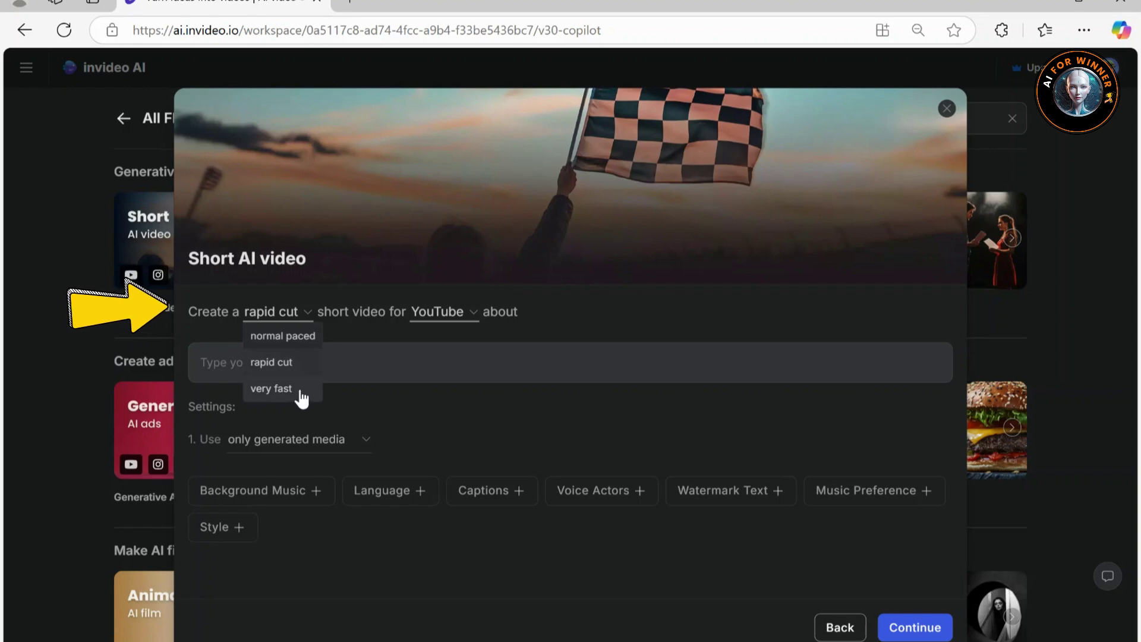
pyautogui.click(288, 339)
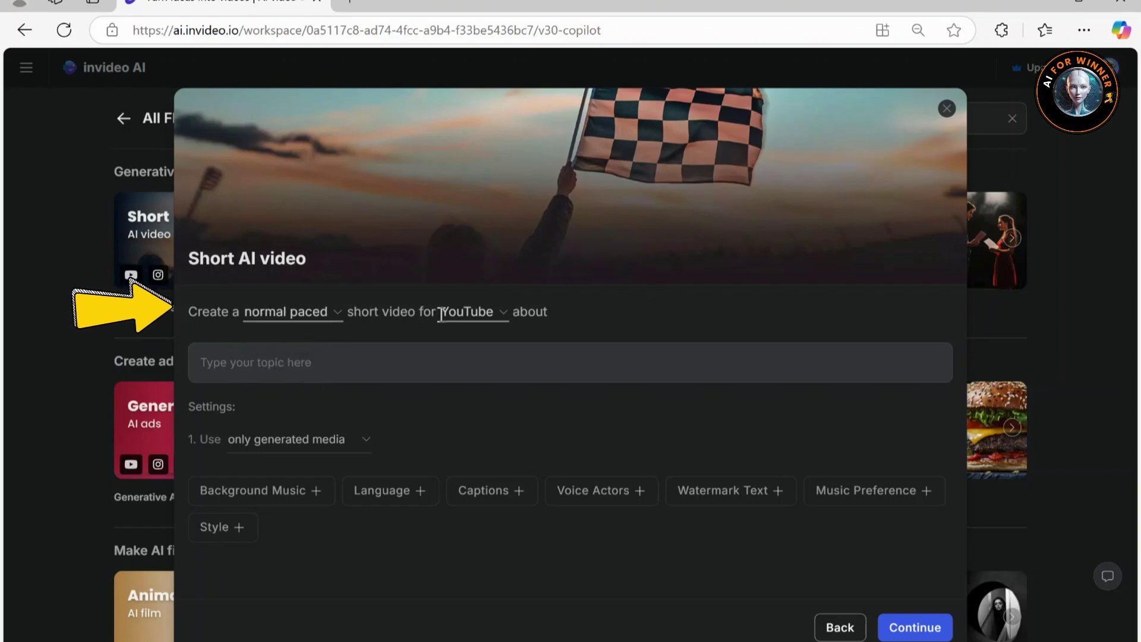
pyautogui.click(500, 317)
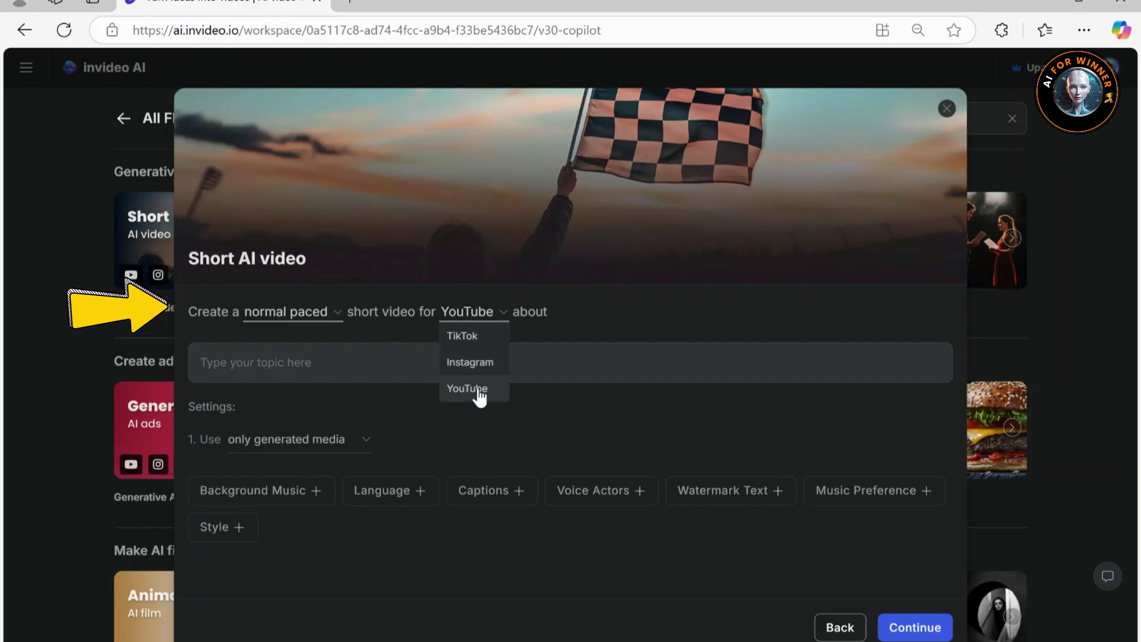
pyautogui.click(479, 393)
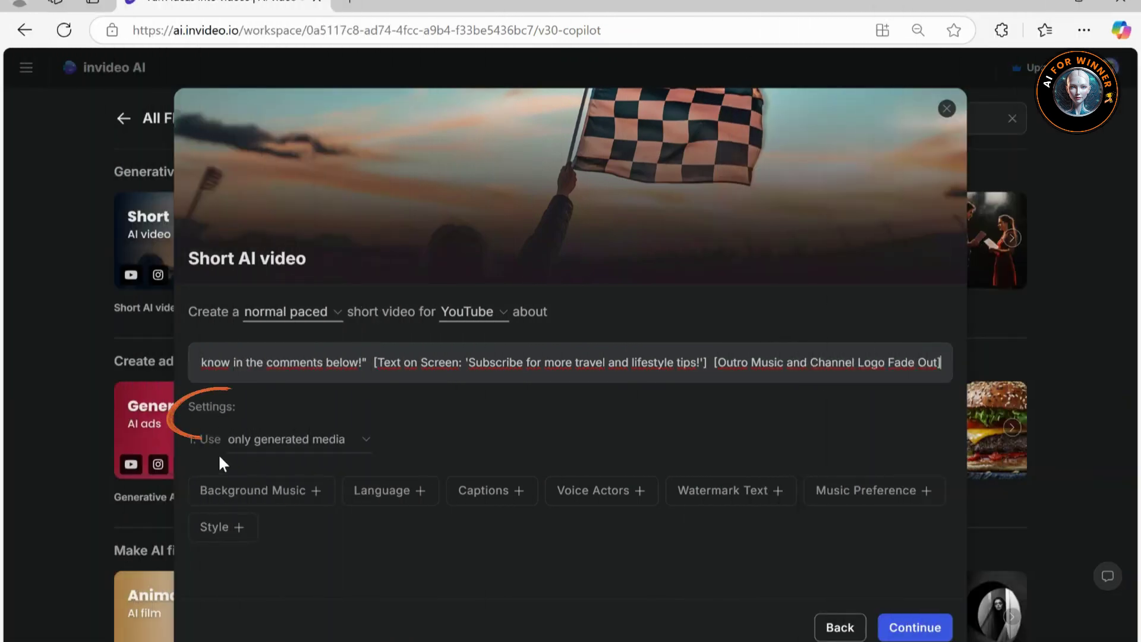
# Step: Use only generated media, add background music, and set the language to English
pyautogui.click(368, 439)
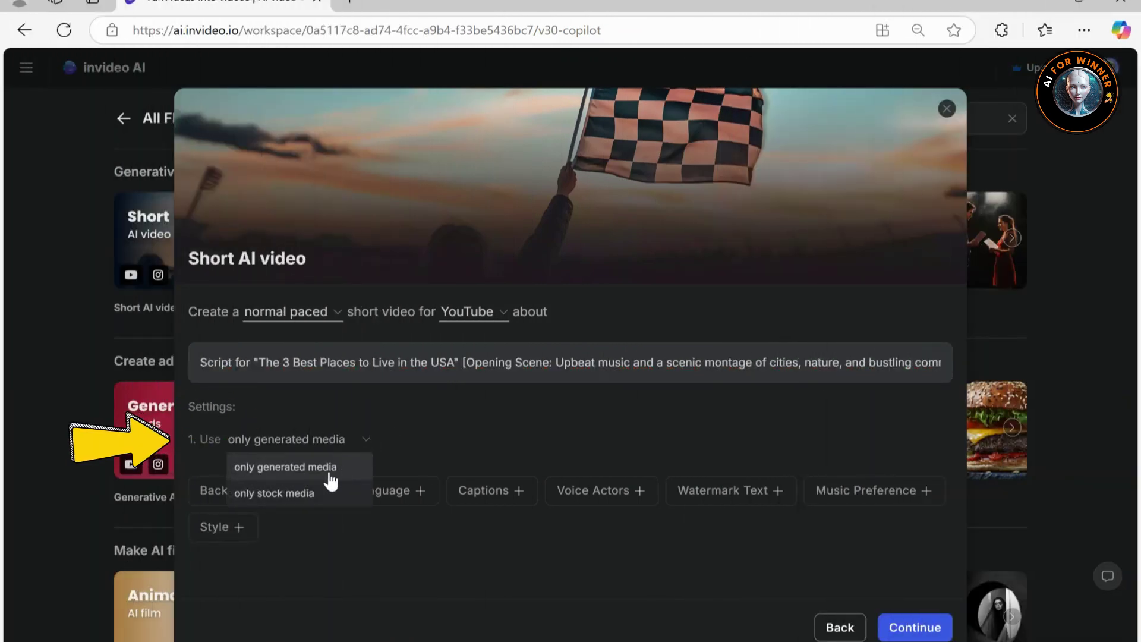
pyautogui.click(306, 466)
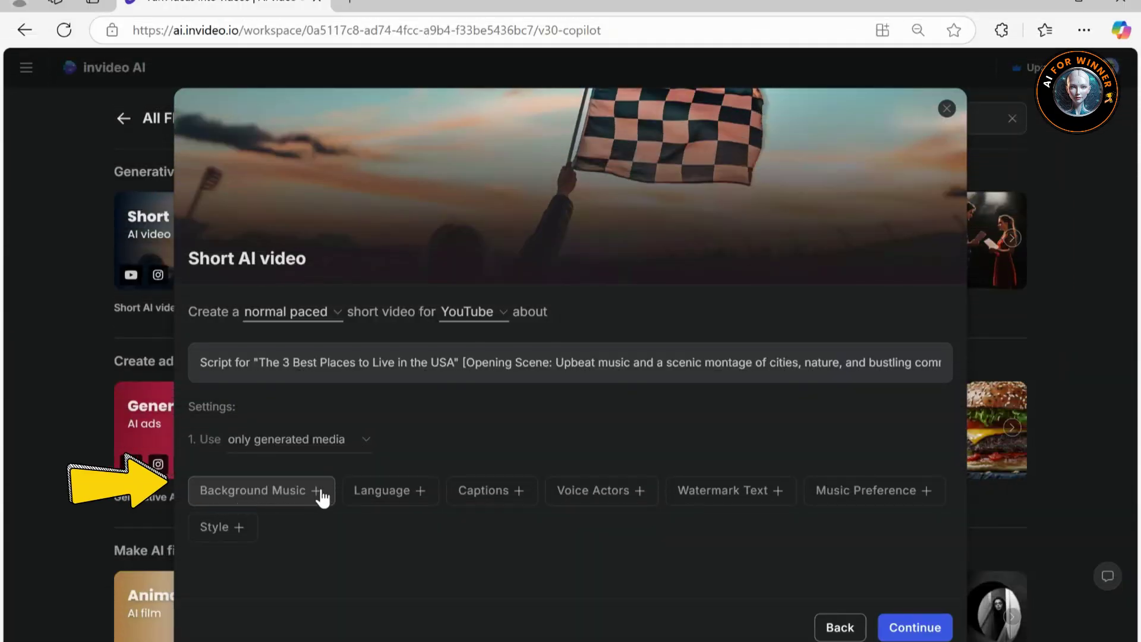
pyautogui.click(318, 492)
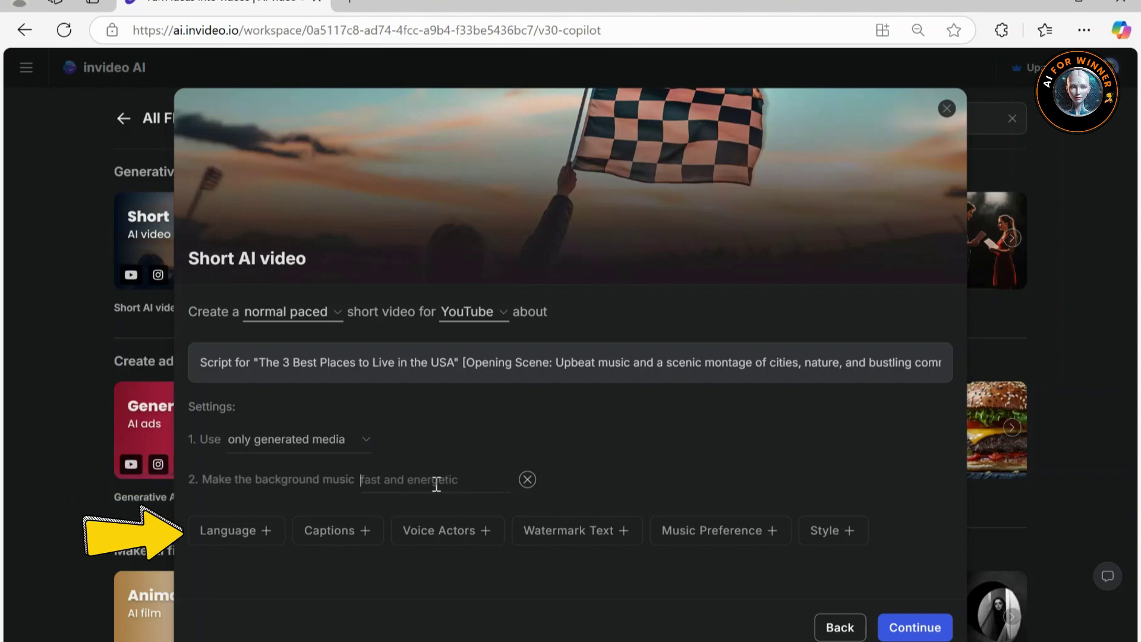
pyautogui.click(239, 530)
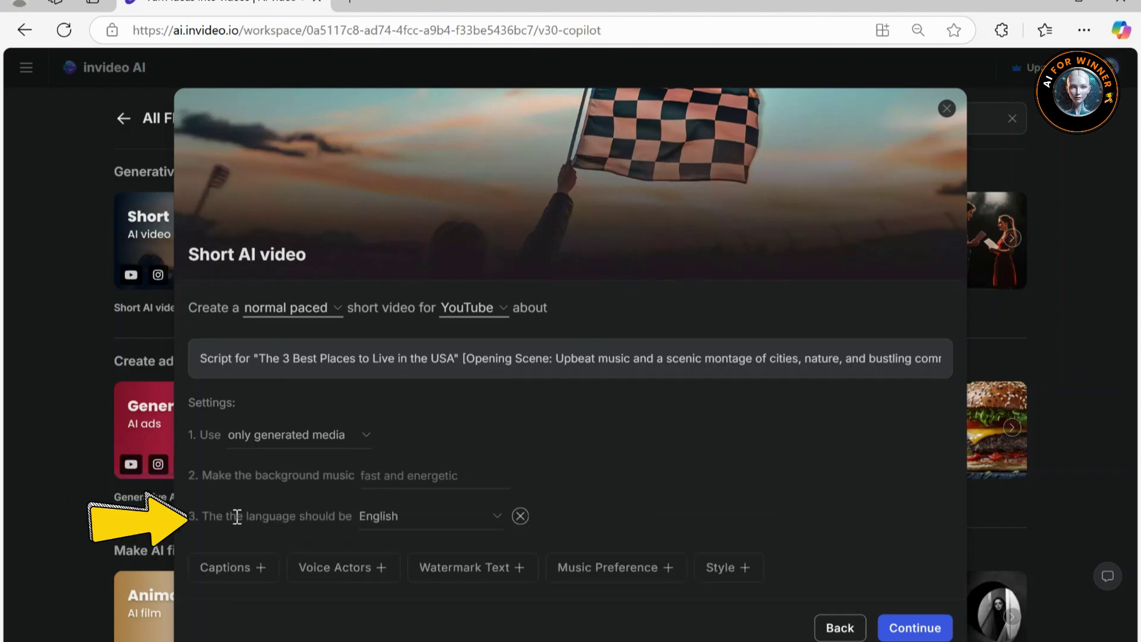
pyautogui.click(391, 530)
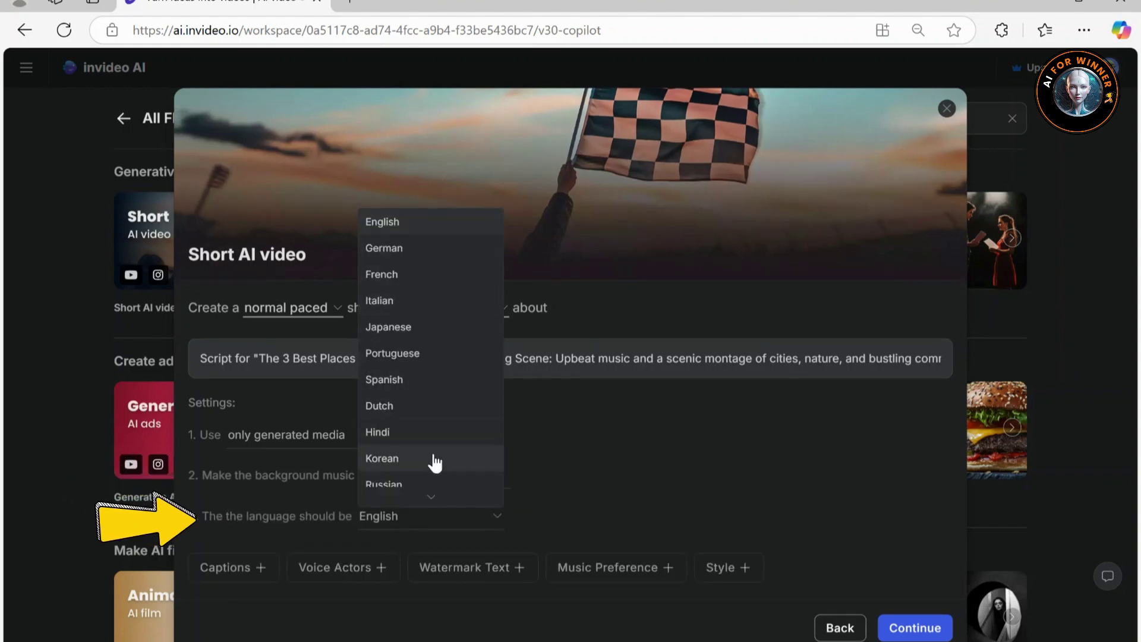
pyautogui.click(407, 223)
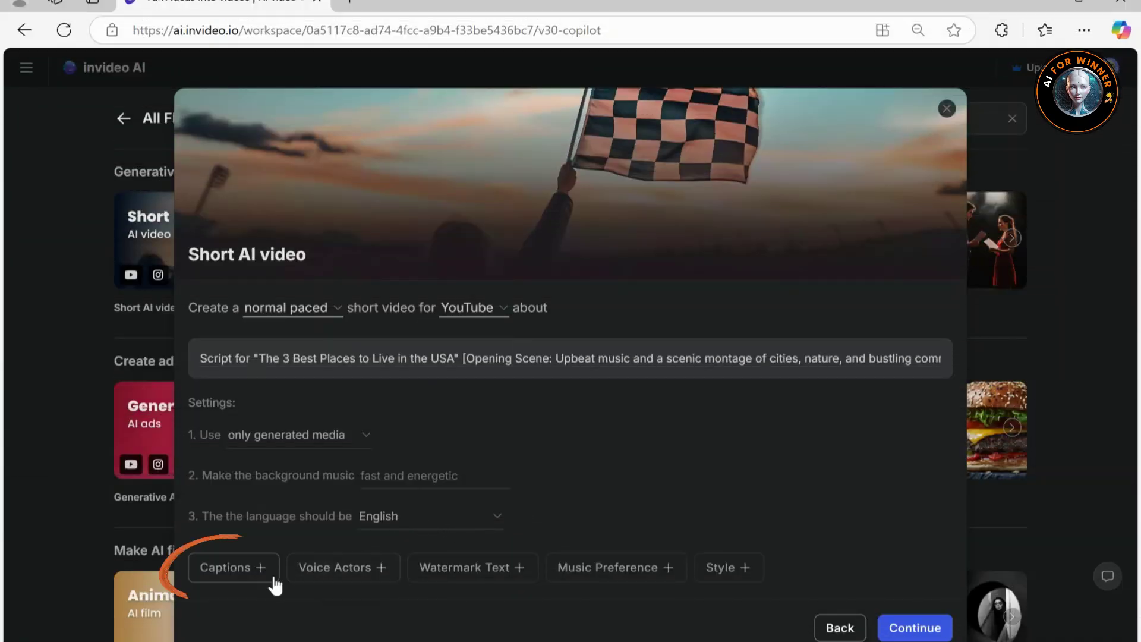
# Step: Add a captions setting with subtitles set to 'Add any subtitle'
pyautogui.click(262, 576)
pyautogui.click(364, 522)
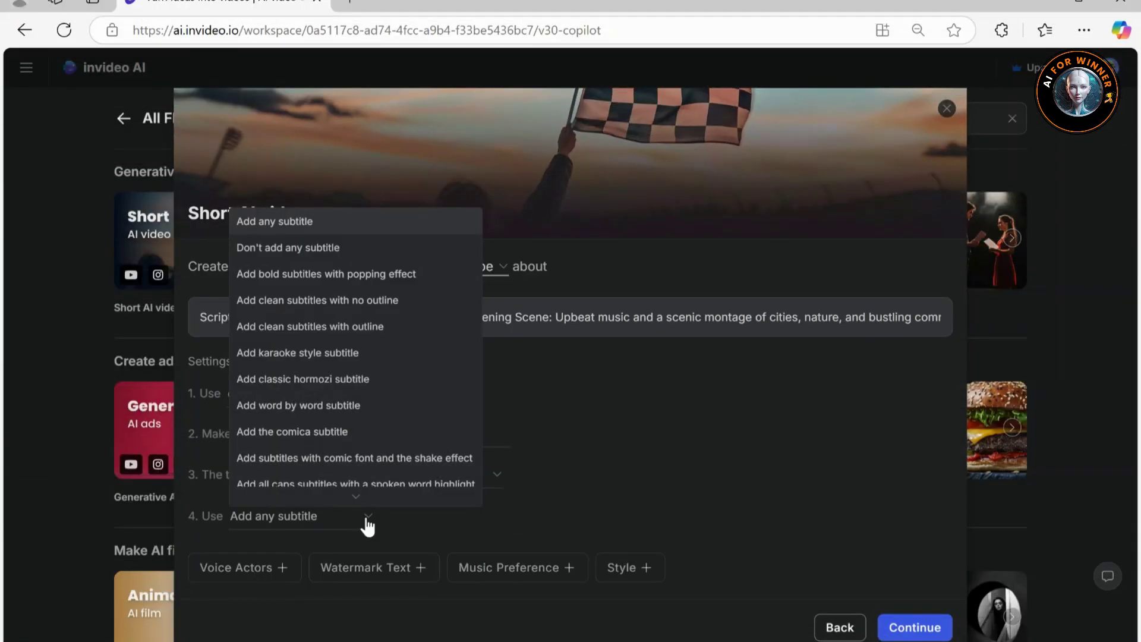
pyautogui.scroll(-2, 352, 275)
pyautogui.scroll(2, 348, 290)
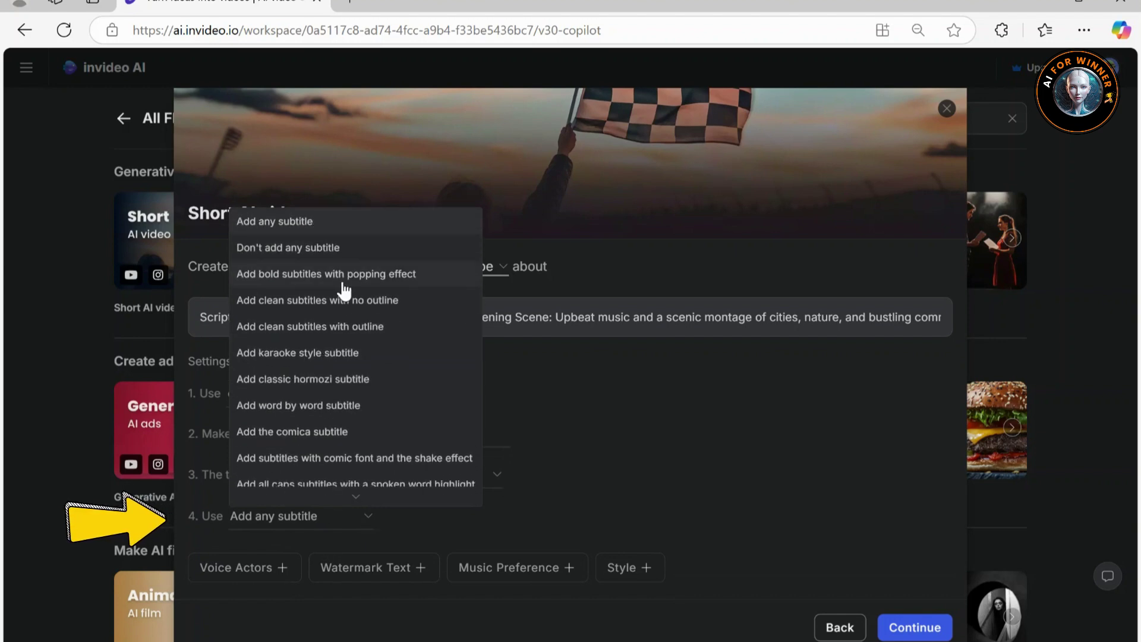
pyautogui.click(319, 231)
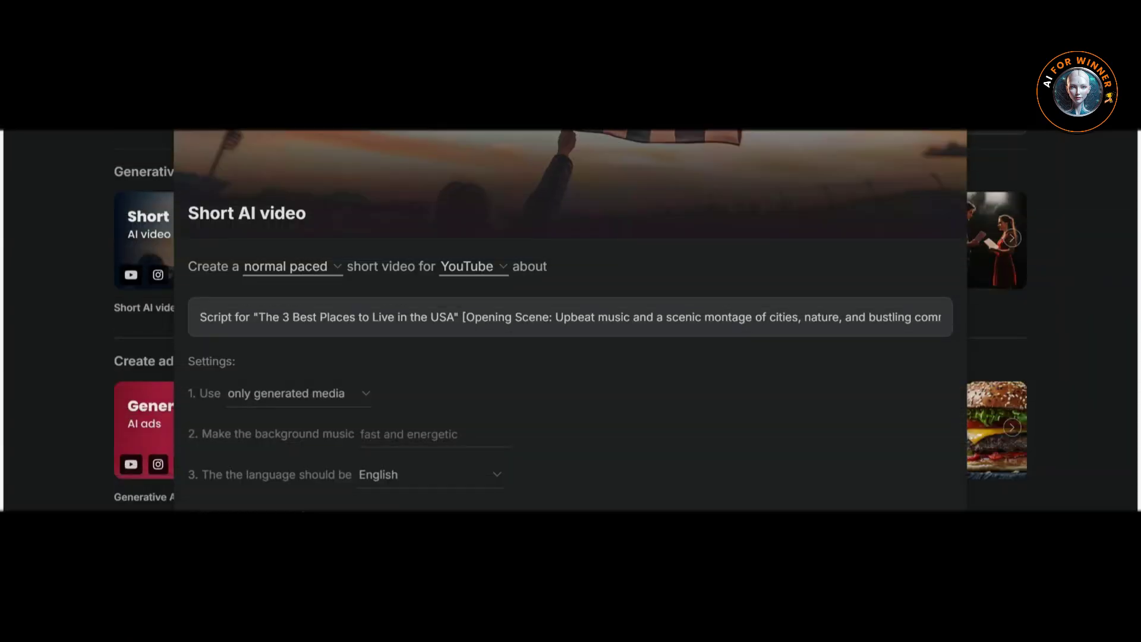
# Step: Add a voice actor with any gender and a clear American voice
pyautogui.click(282, 568)
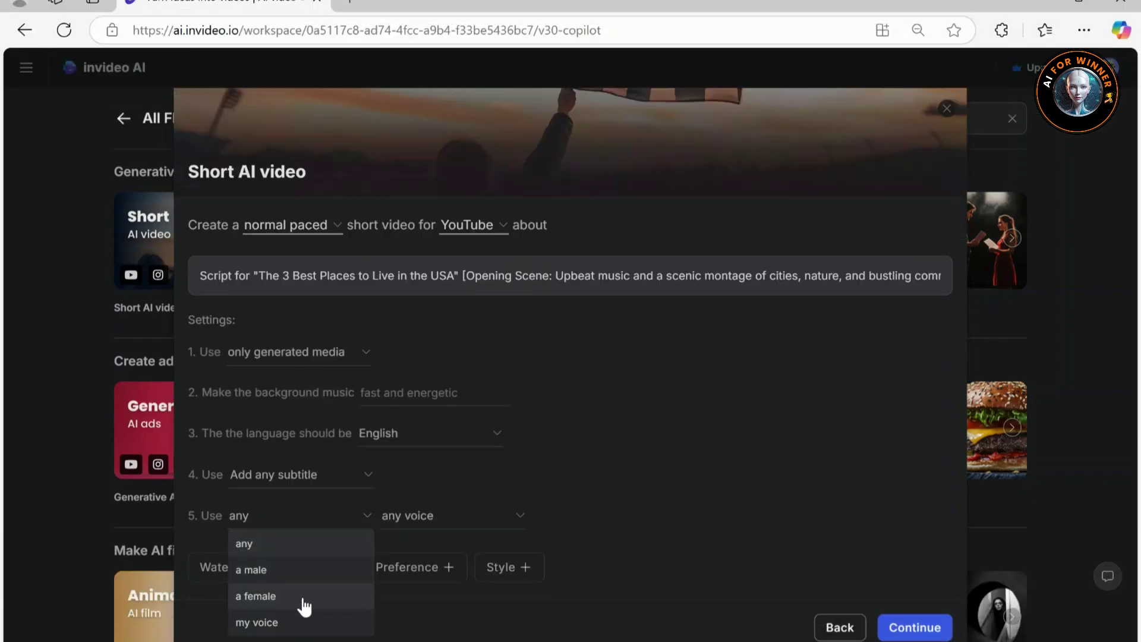
pyautogui.click(268, 546)
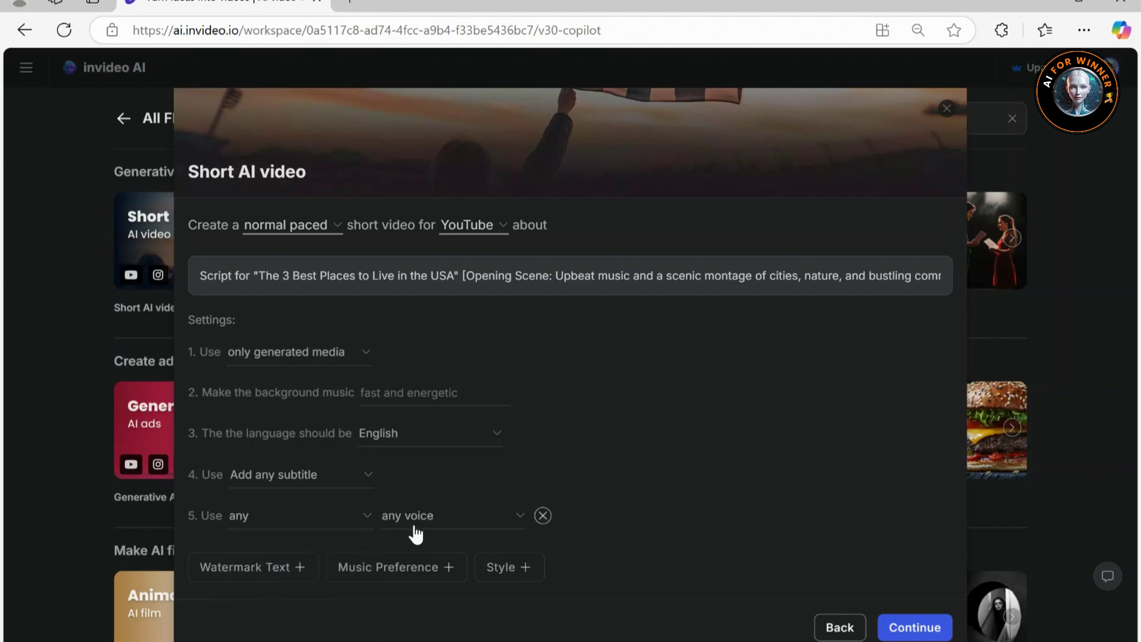
pyautogui.click(520, 517)
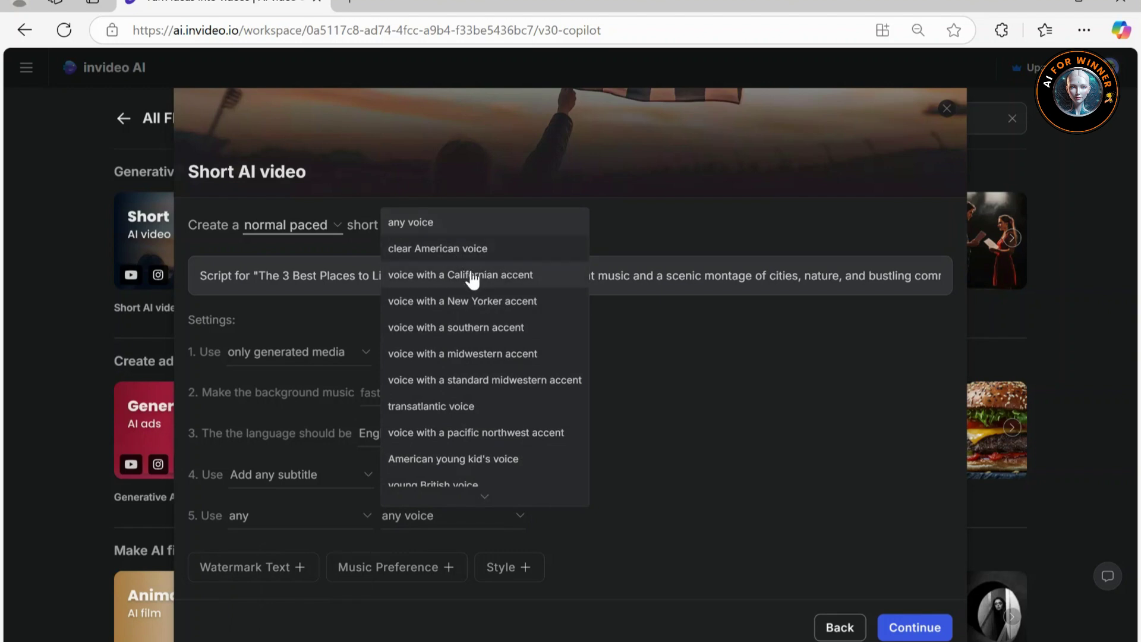
pyautogui.click(428, 248)
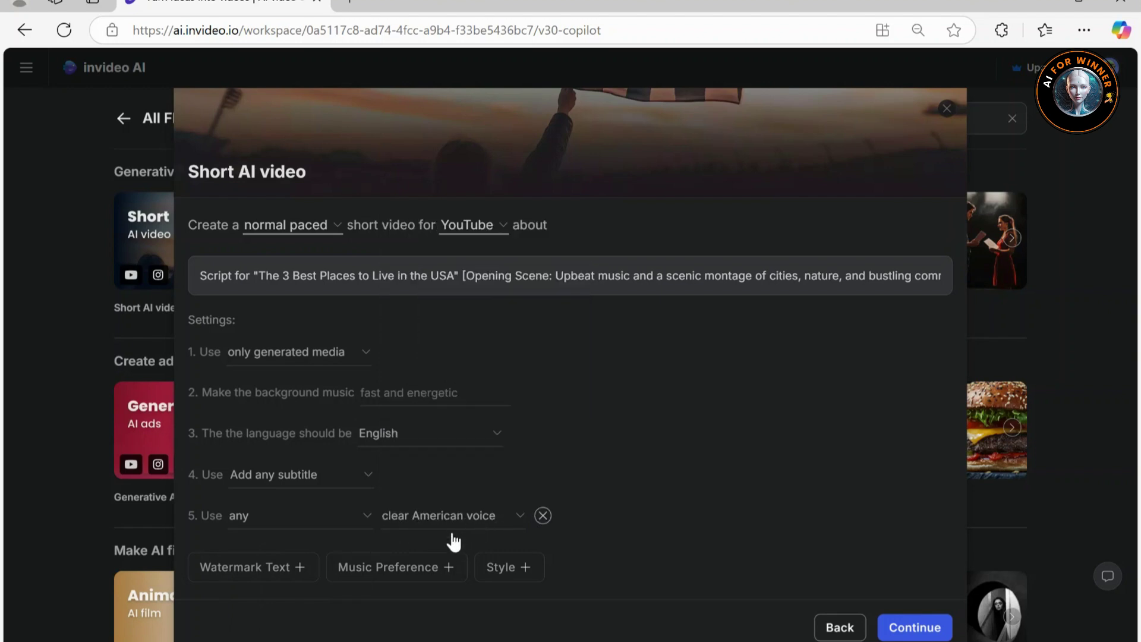
# Step: Add watermark text, a 'best audio available' music preference, and the Technicolor style
pyautogui.click(304, 571)
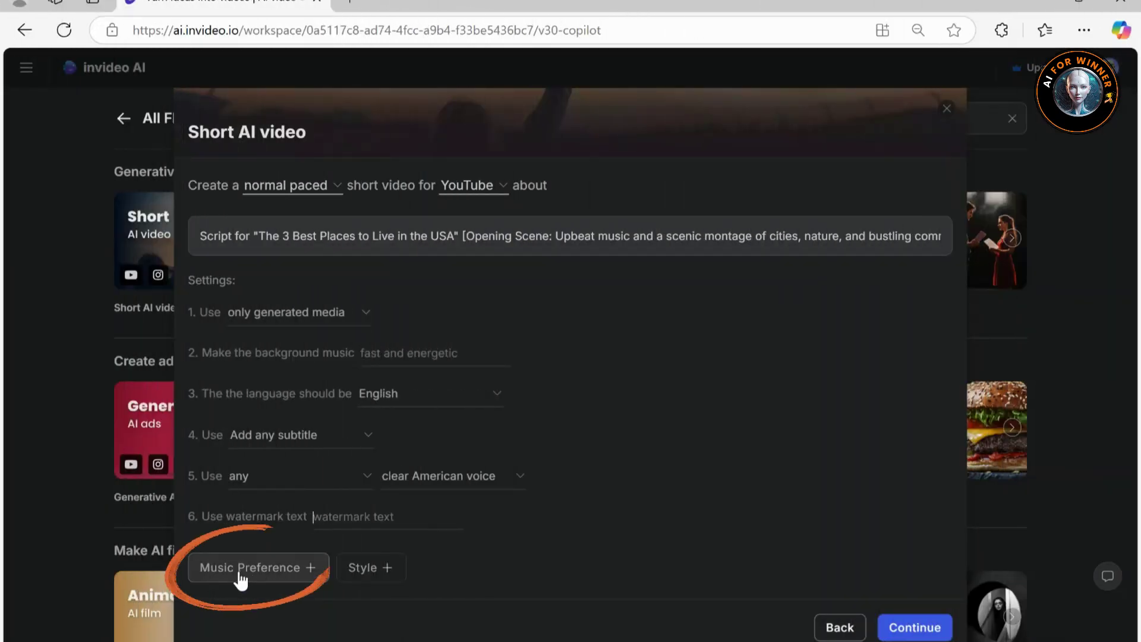
pyautogui.click(307, 575)
pyautogui.click(239, 554)
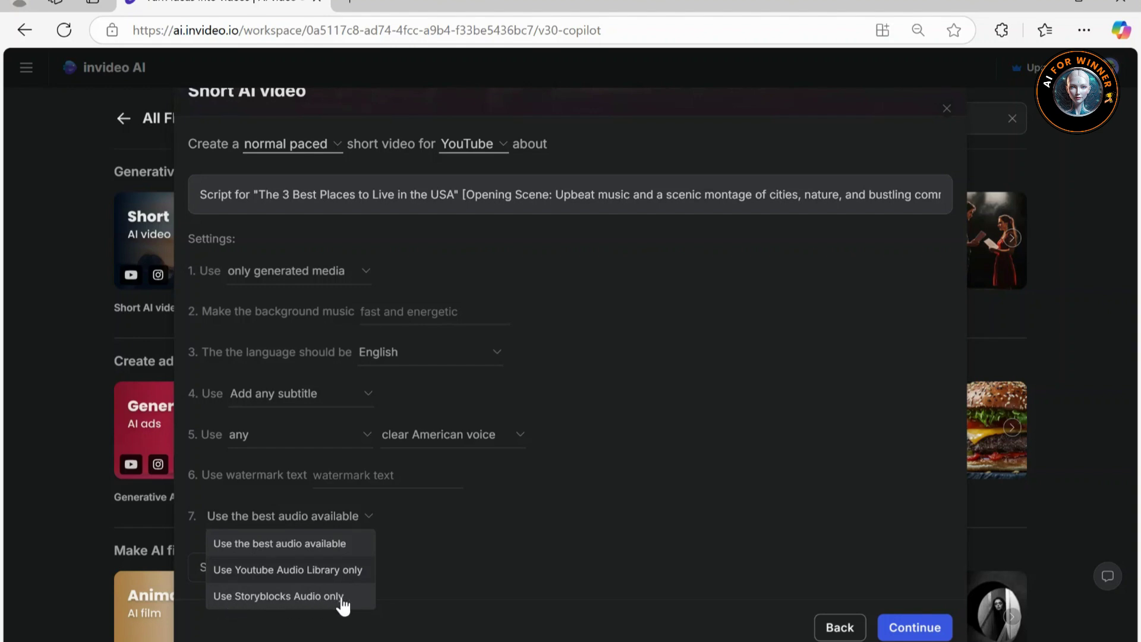
pyautogui.click(315, 546)
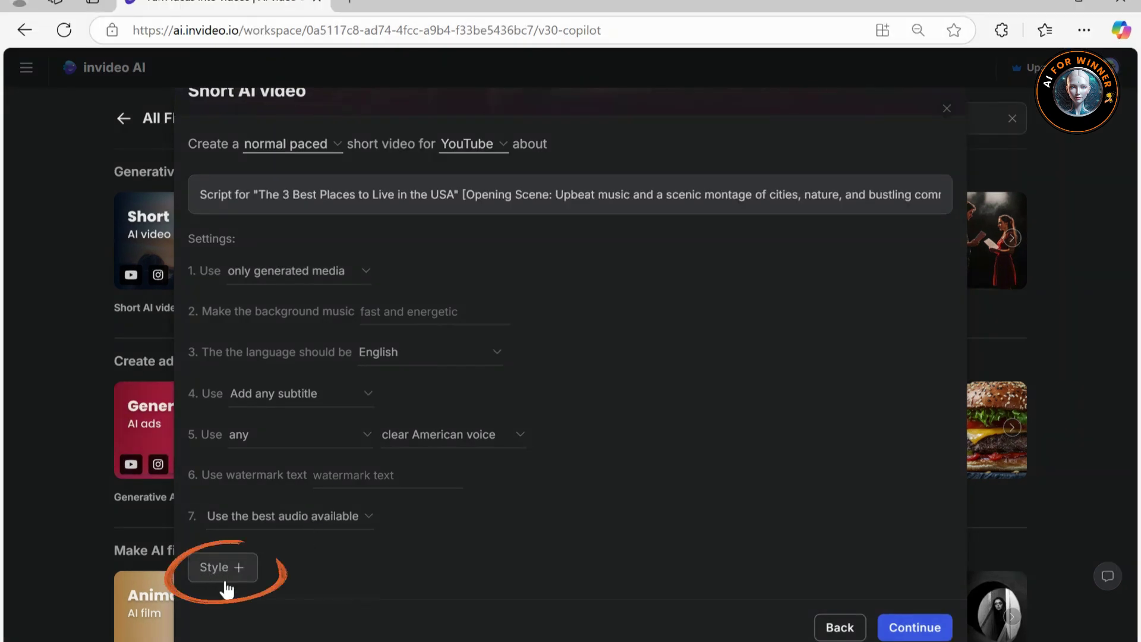
pyautogui.click(226, 578)
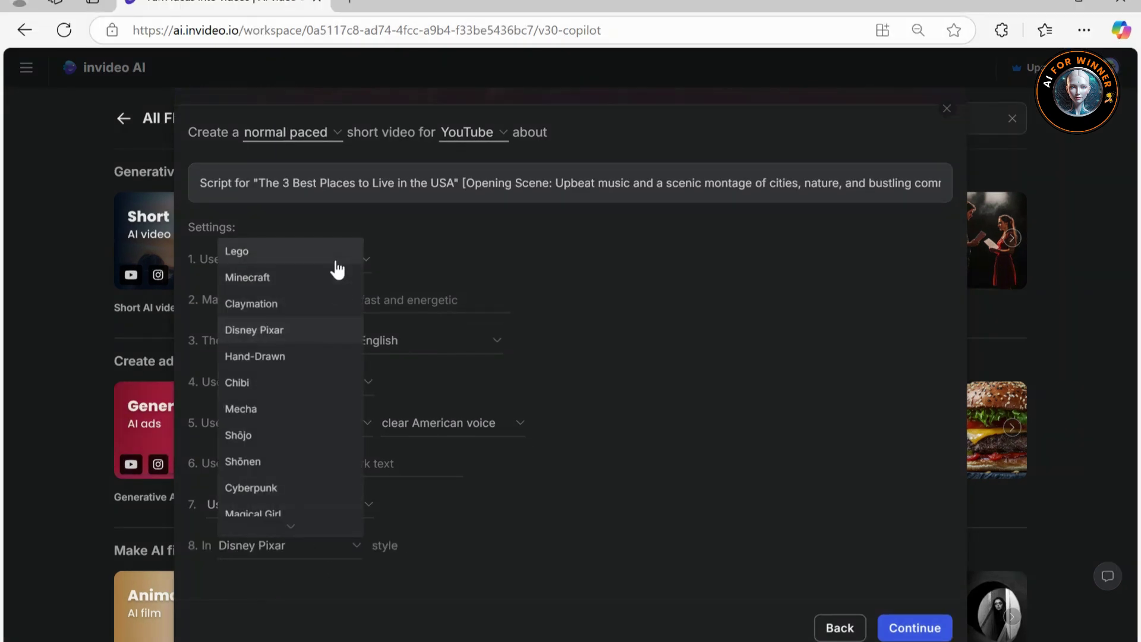
pyautogui.scroll(-3, 327, 306)
pyautogui.click(304, 523)
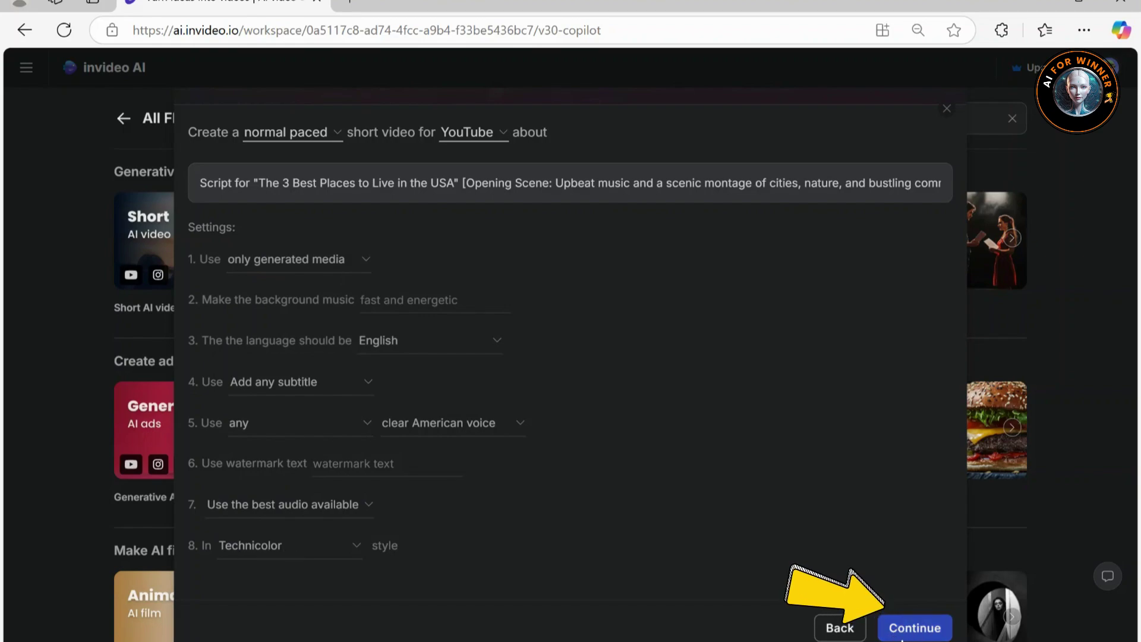
# Step: Submit the settings and generate the 04:16 'Top 3 Best Places to Live in the USA' video
pyautogui.click(915, 628)
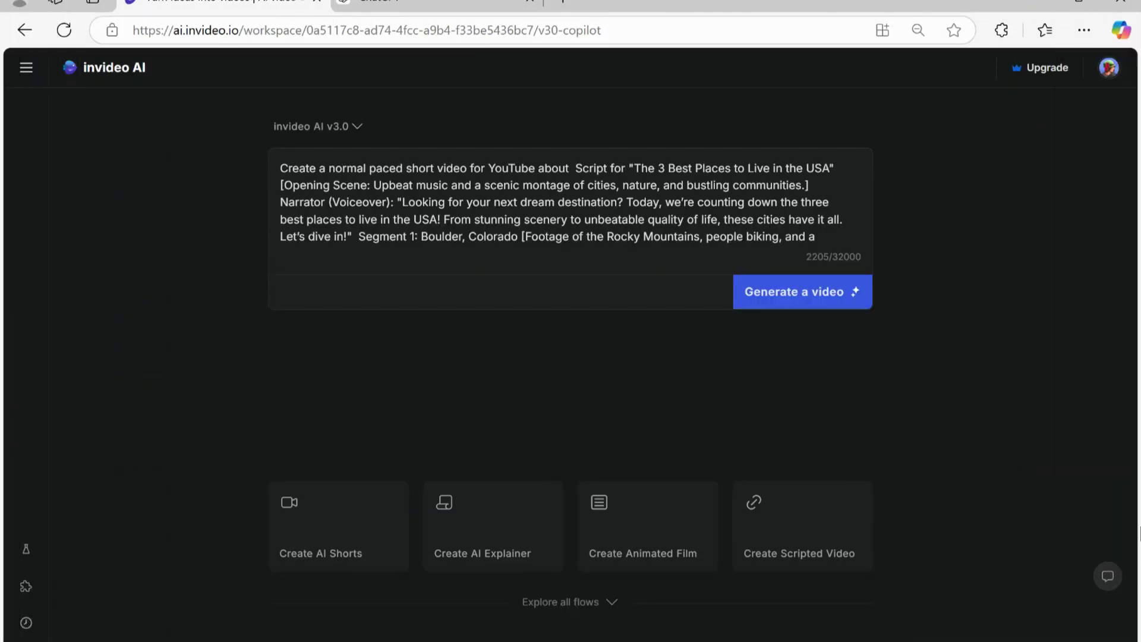
pyautogui.click(788, 302)
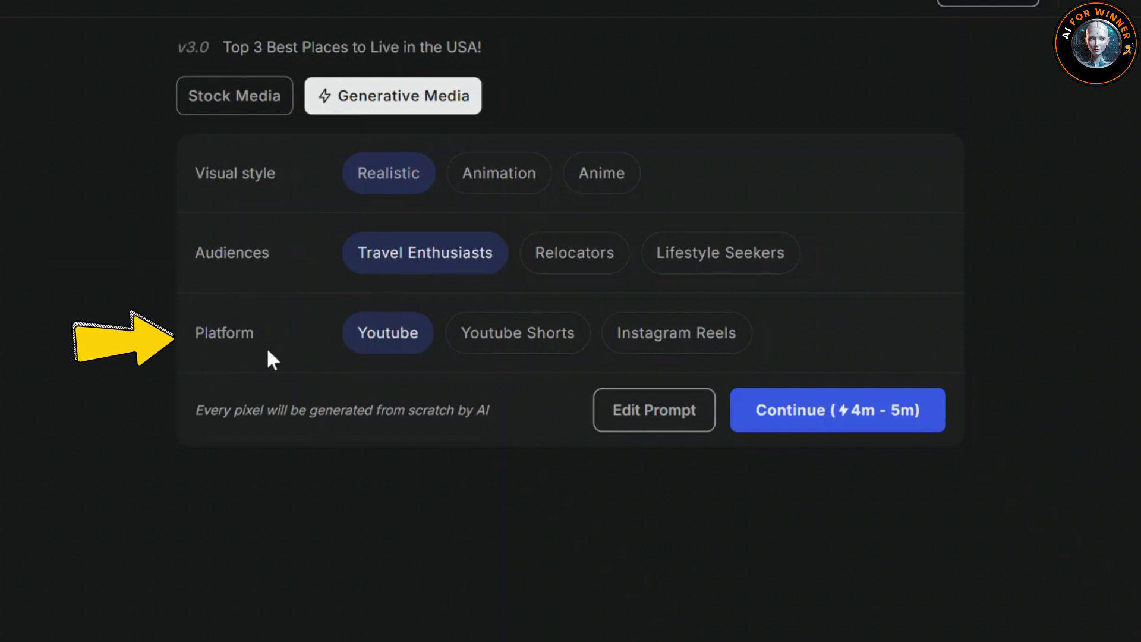
pyautogui.click(545, 340)
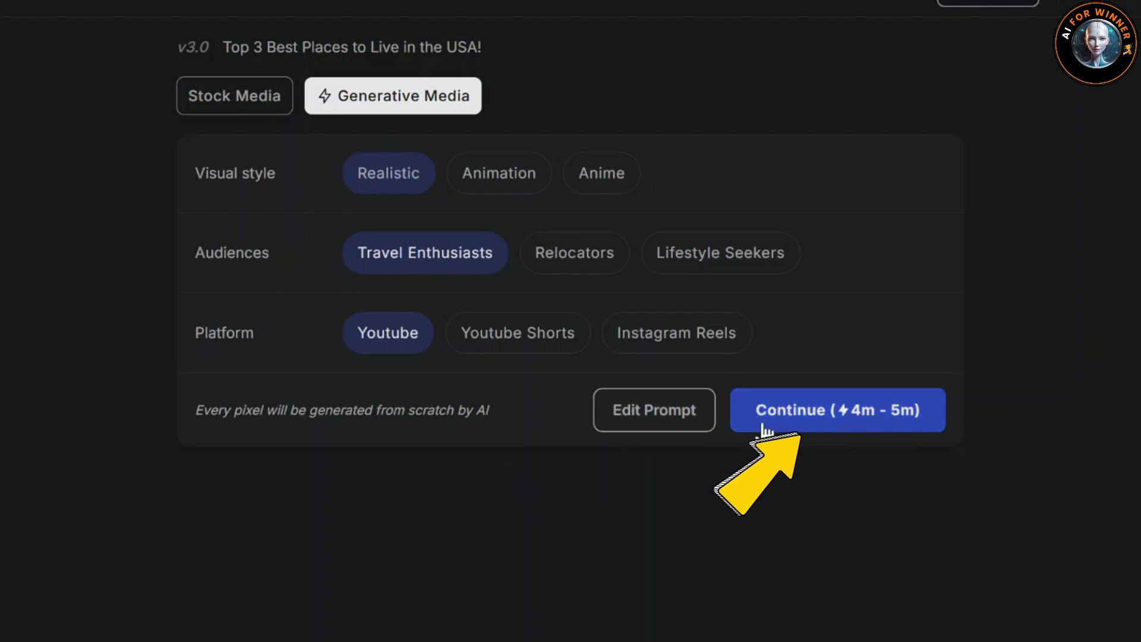
pyautogui.click(826, 432)
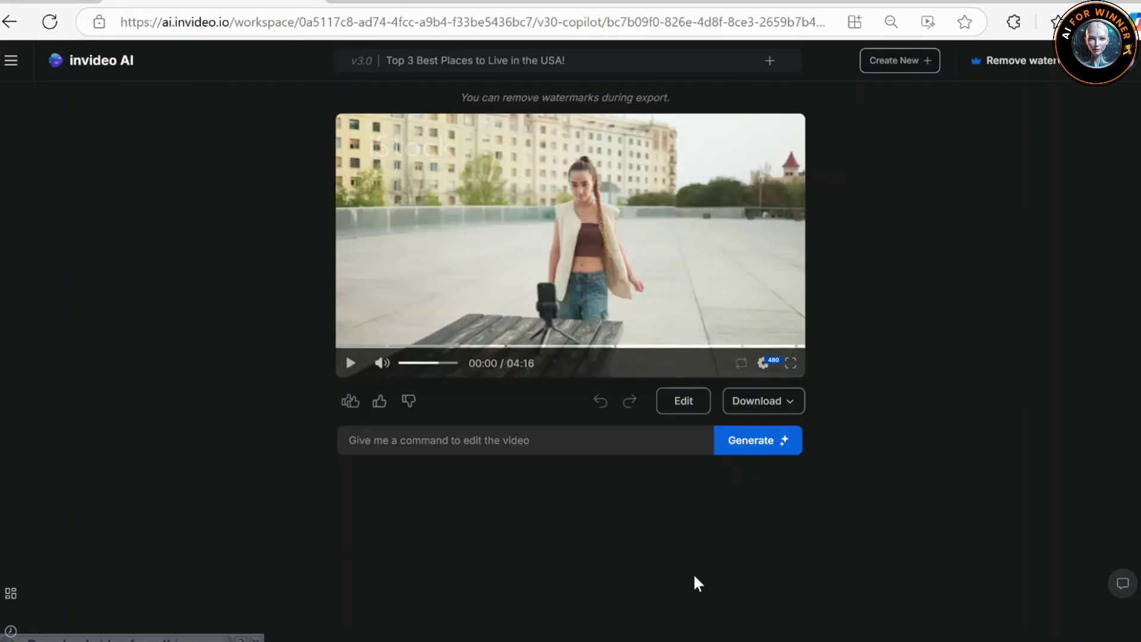
pyautogui.click(350, 364)
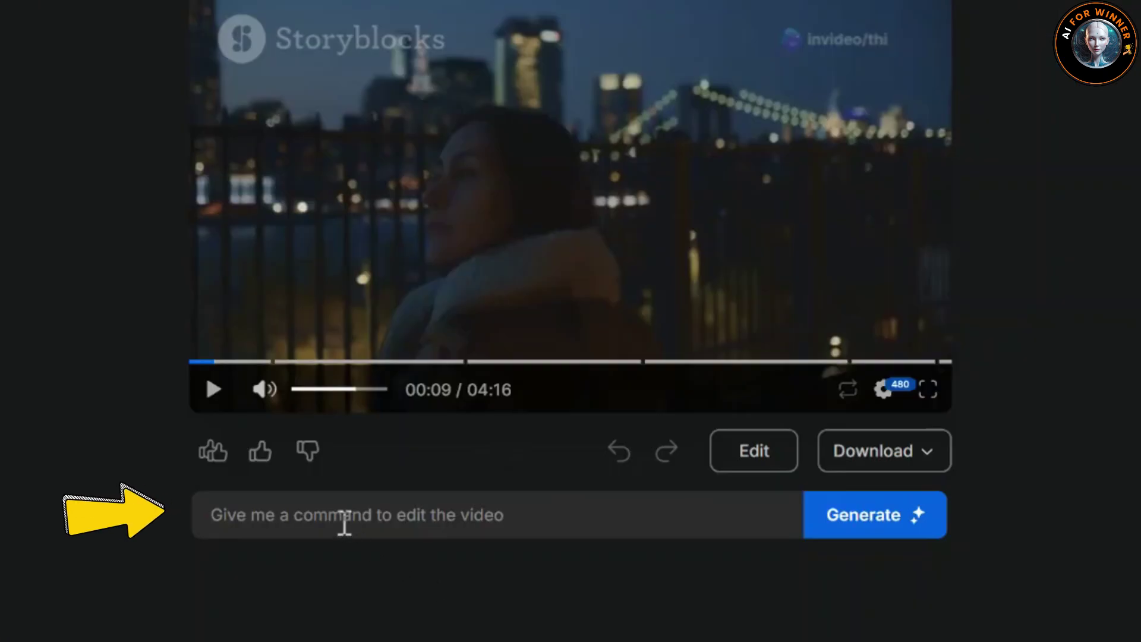
# Step: Give the video the edit command 'now add english subtitles'
pyautogui.click(318, 515)
pyautogui.write('now add english subtitles')
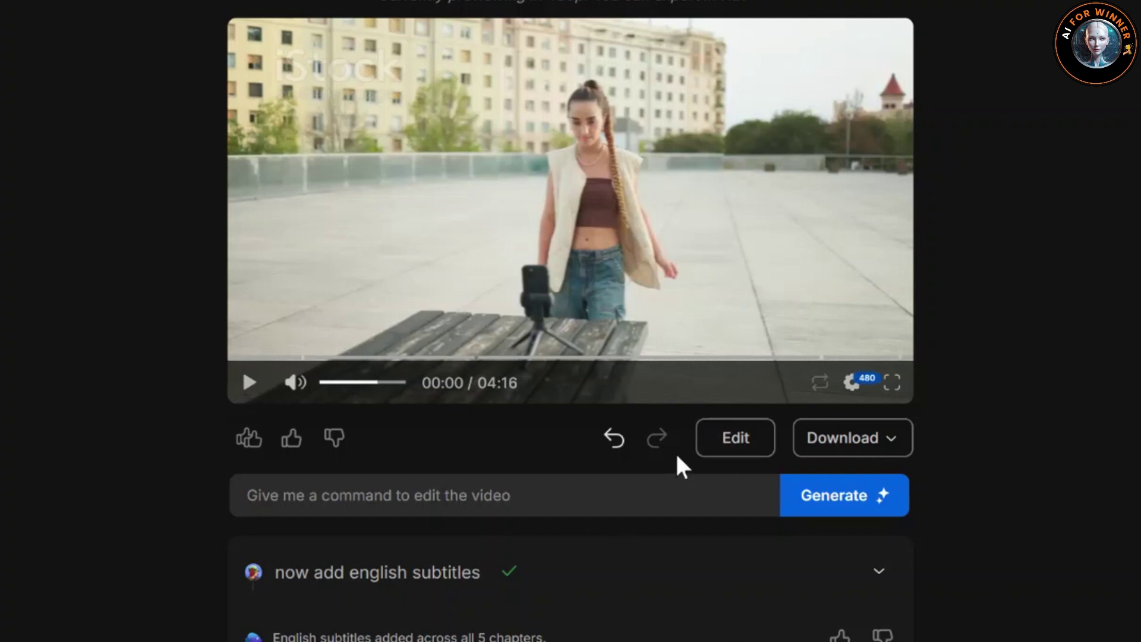
# Step: Open the editor and select Chapter 1's second clip, the woman over a city skyline
pyautogui.click(740, 450)
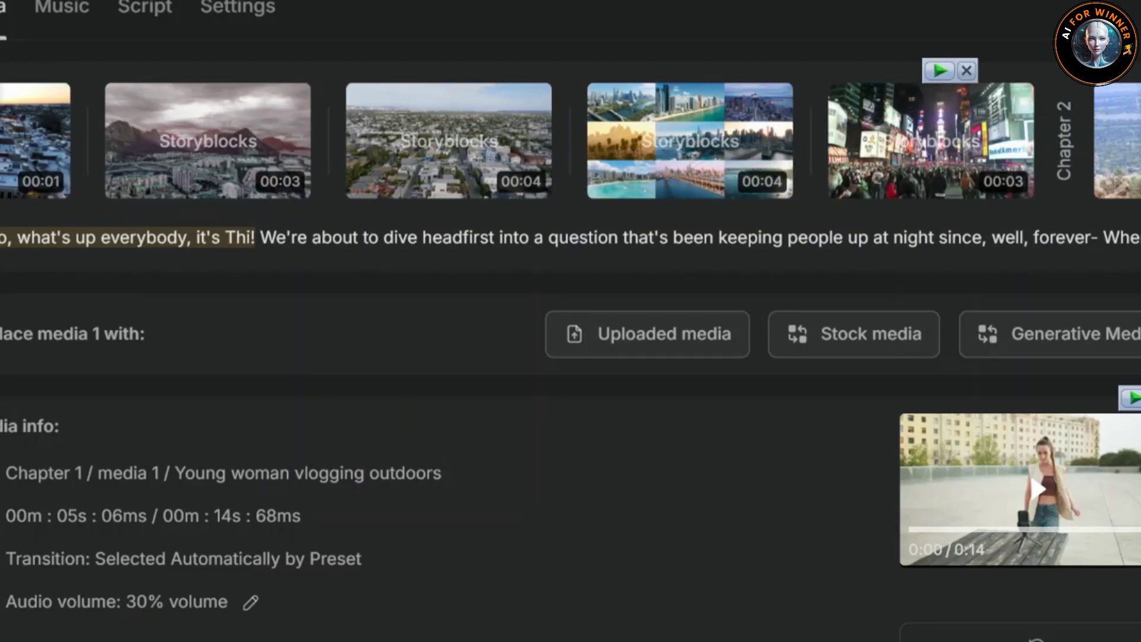
pyautogui.hscroll(3, 737, 166)
pyautogui.hscroll(4, 736, 166)
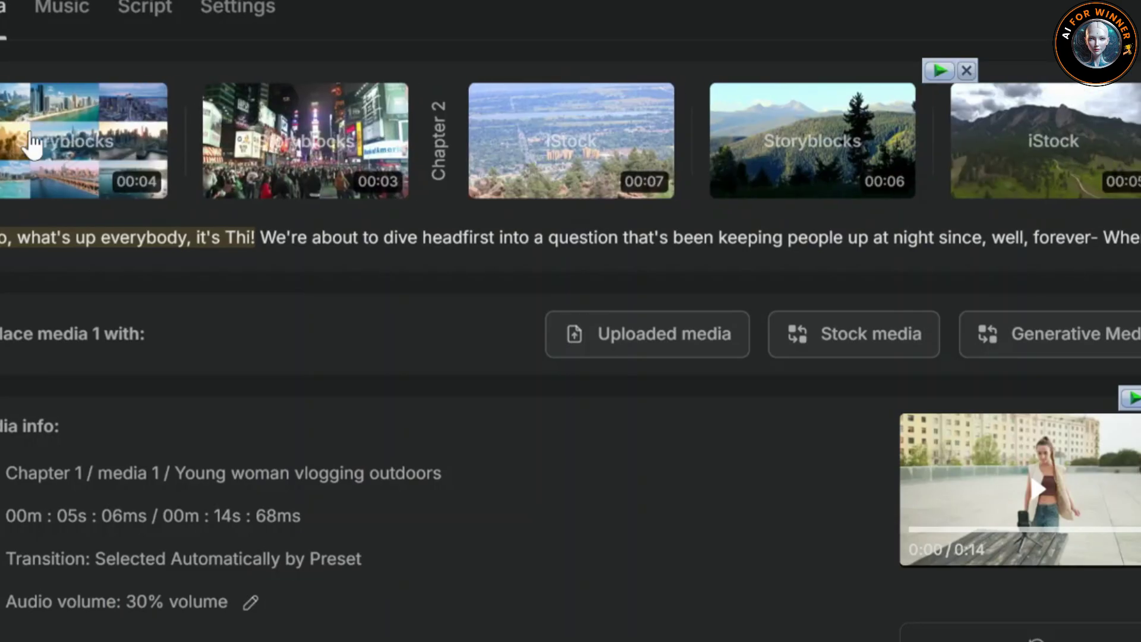
pyautogui.hscroll(-7, 16, 141)
pyautogui.click(346, 172)
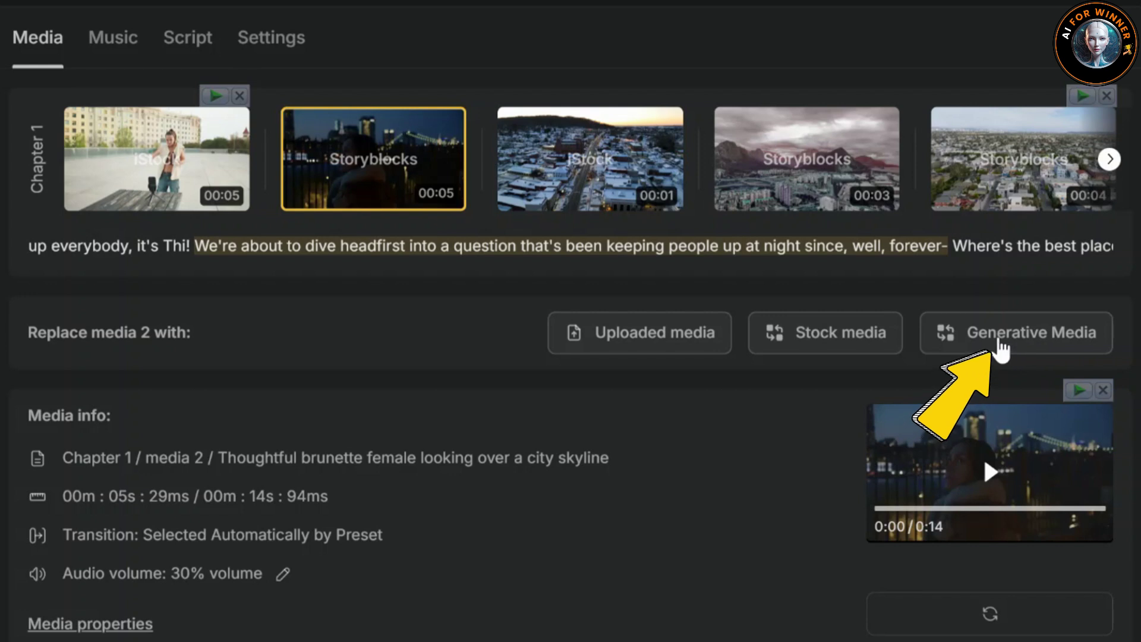
# Step: Replace the clip with a generated night cityscape, save, and play the updated video
pyautogui.click(1020, 351)
pyautogui.click(248, 462)
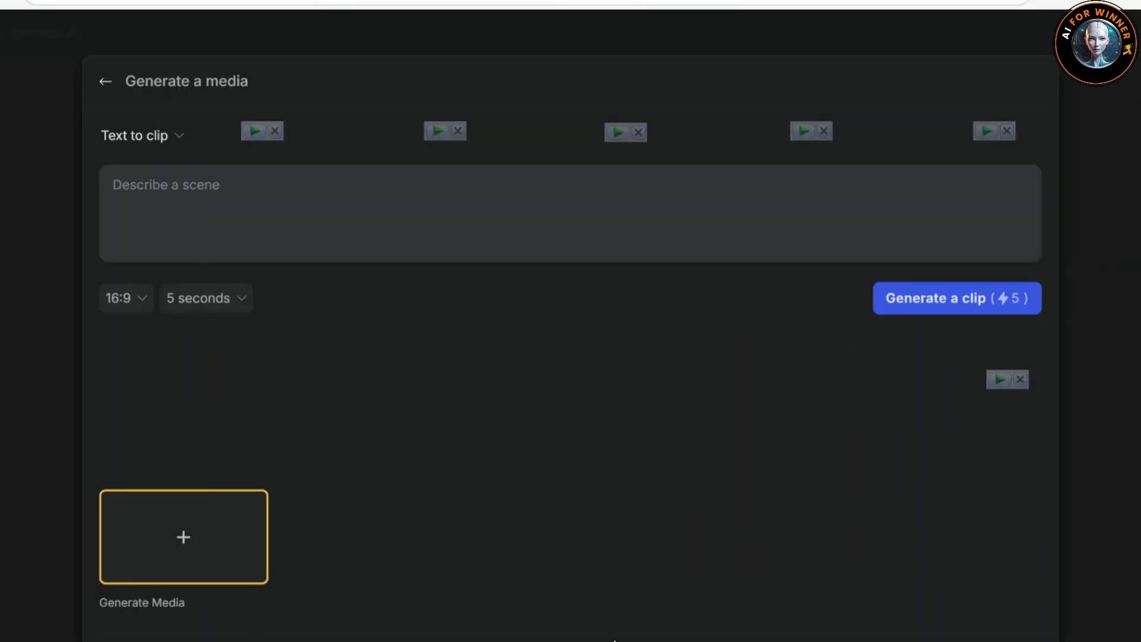
pyautogui.write('The city scene glows under the lights at night')
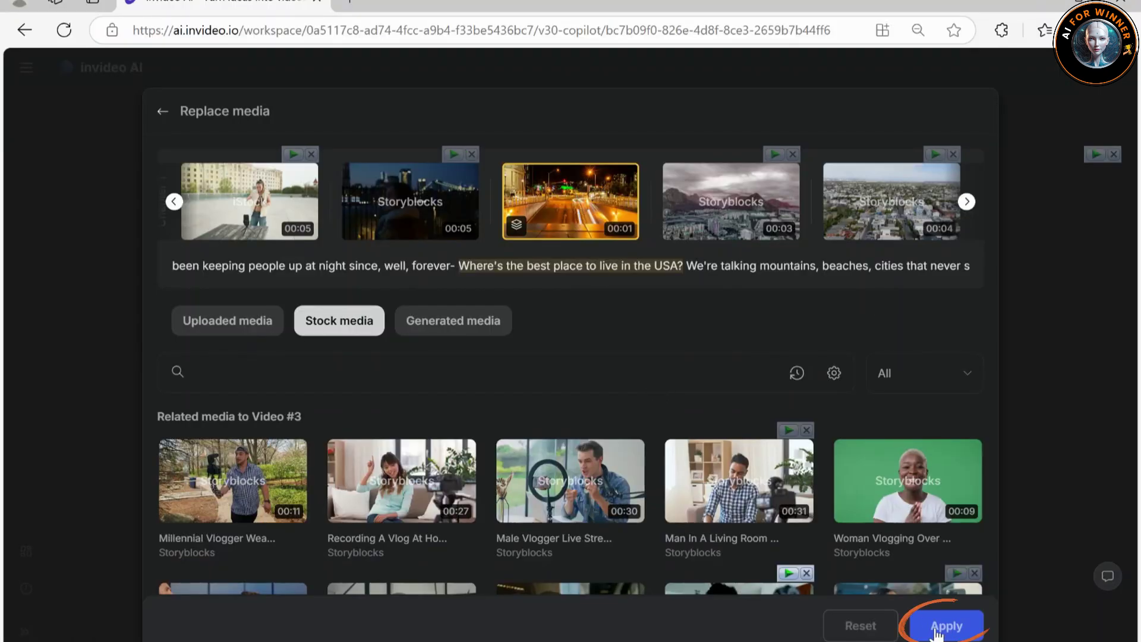
pyautogui.click(935, 628)
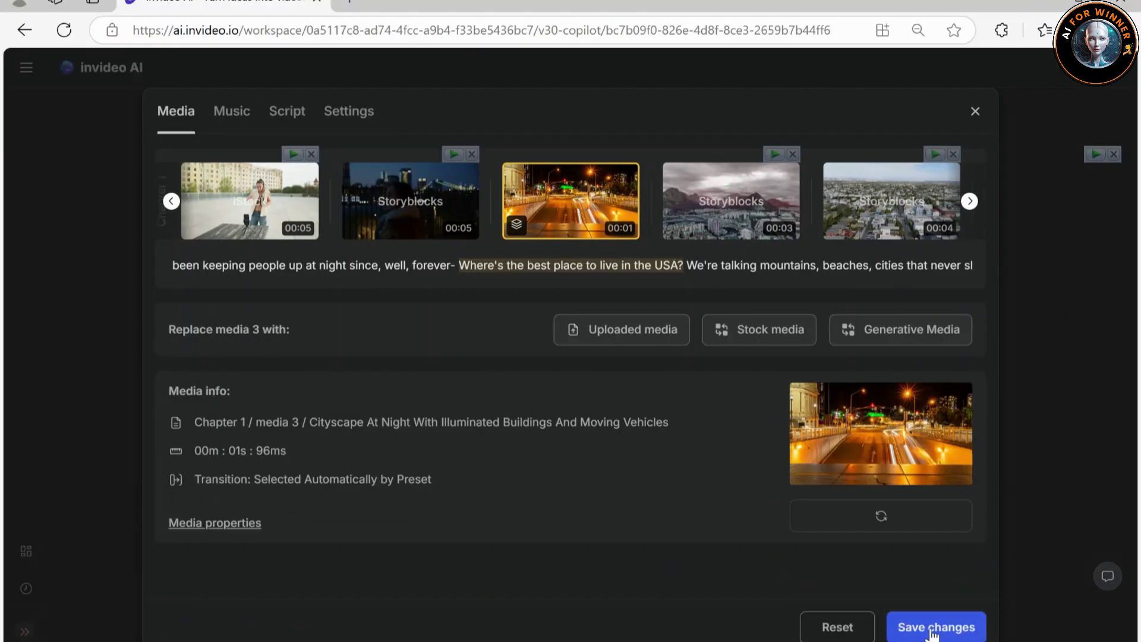
pyautogui.click(932, 628)
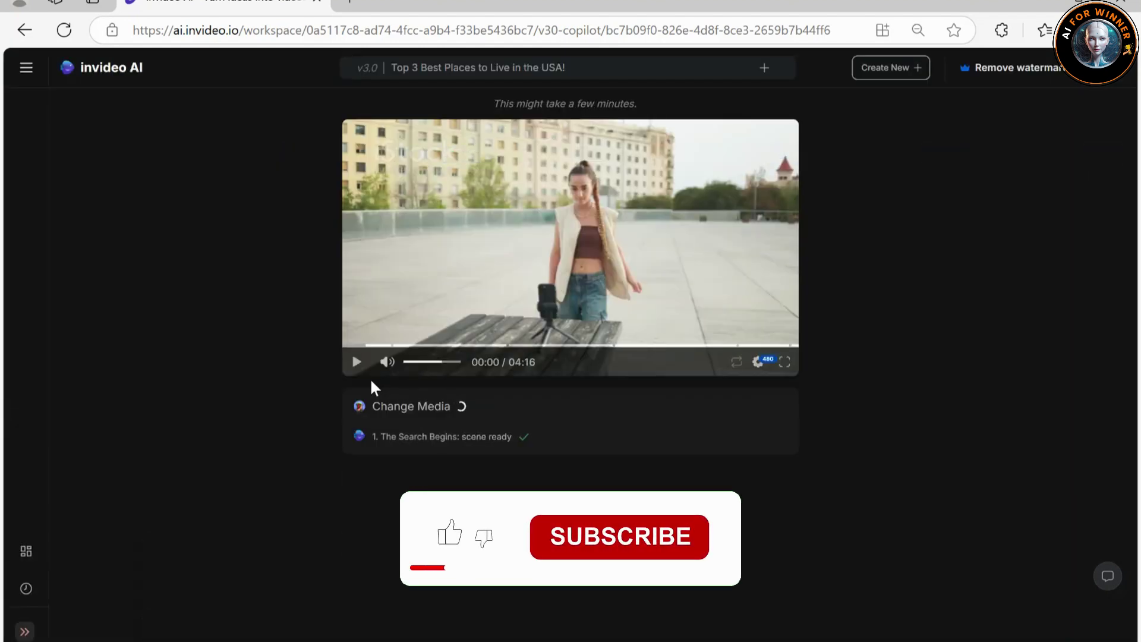
pyautogui.click(357, 362)
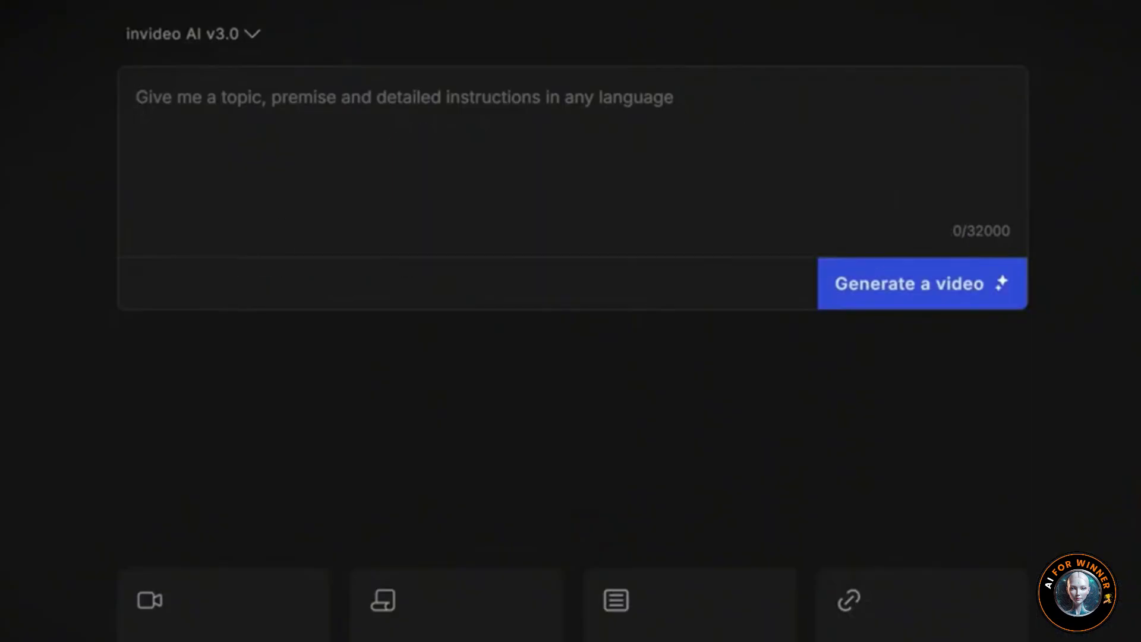
# Step: Generate the strawberry Coca-Cola ad with Realistic visuals, Coca-Cola Fans audience and YouTube
pyautogui.write('Create a 30 seconds ad video for YouTube about  Coca cola but strawberry flavored. Use wide cinematic shots and close ups of the product from time to time')
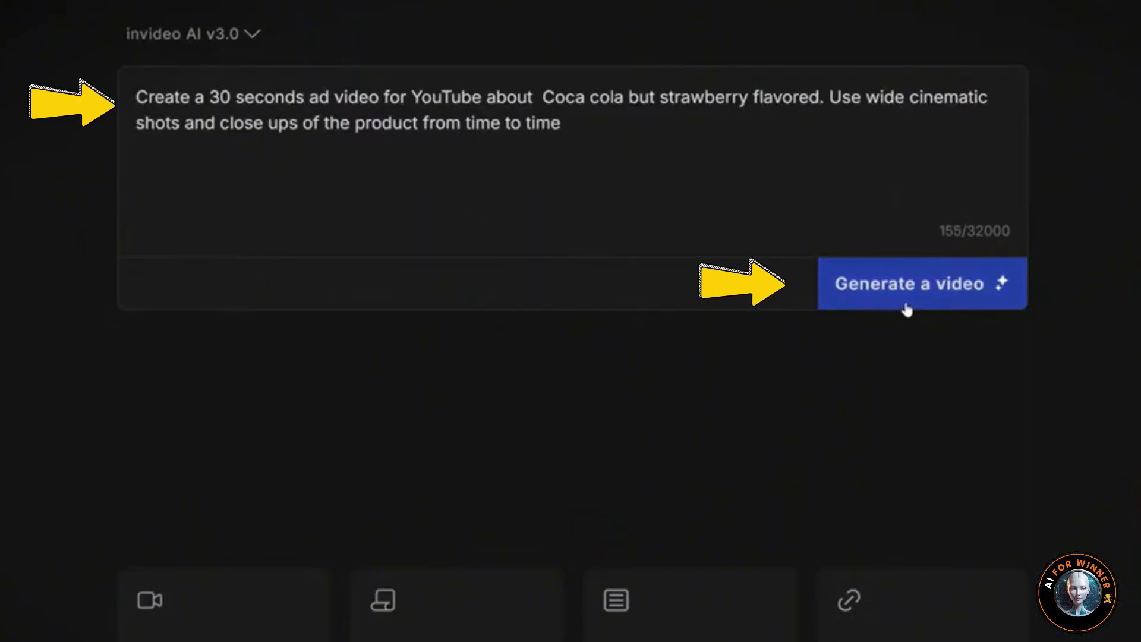
pyautogui.click(908, 301)
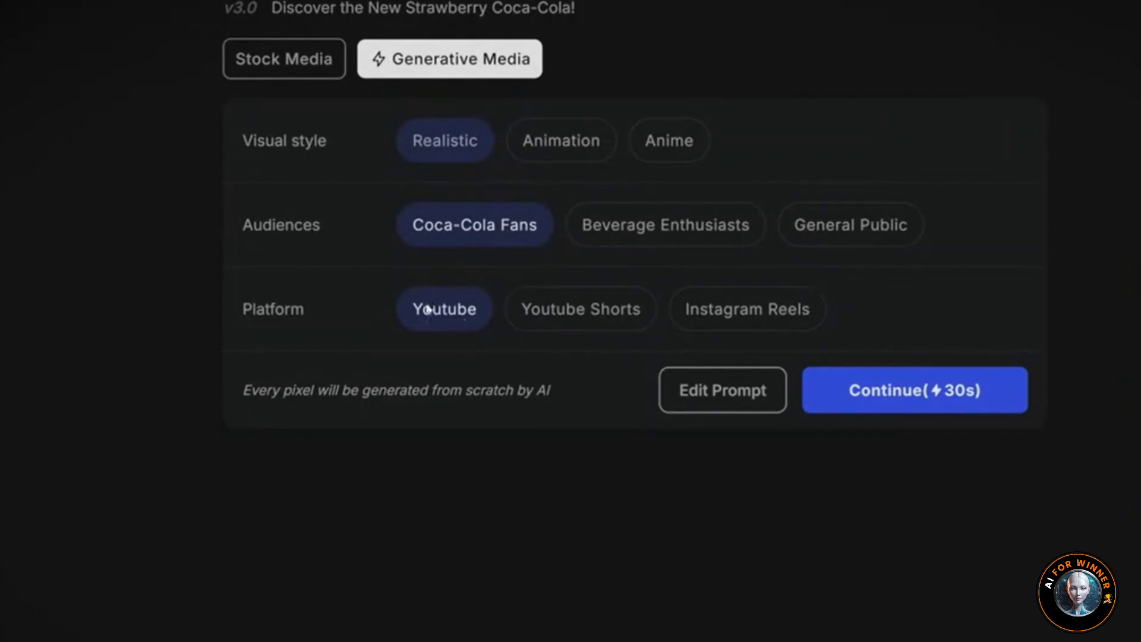
pyautogui.click(886, 395)
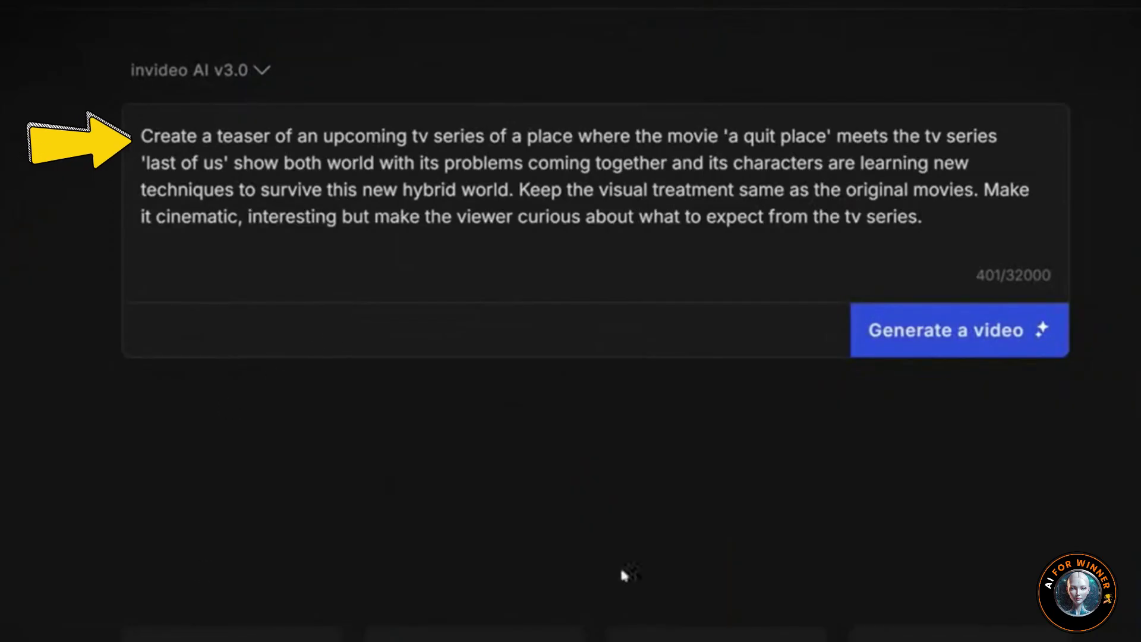
# Step: Generate the TV series teaser as a one-minute Realistic YouTube video
pyautogui.click(945, 330)
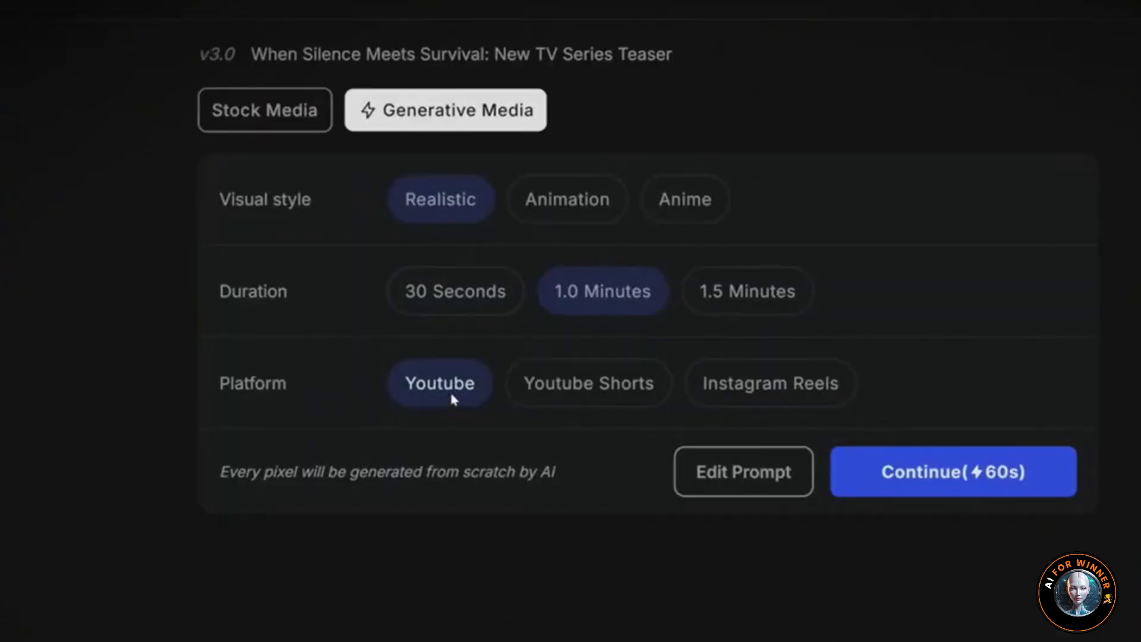
pyautogui.click(930, 472)
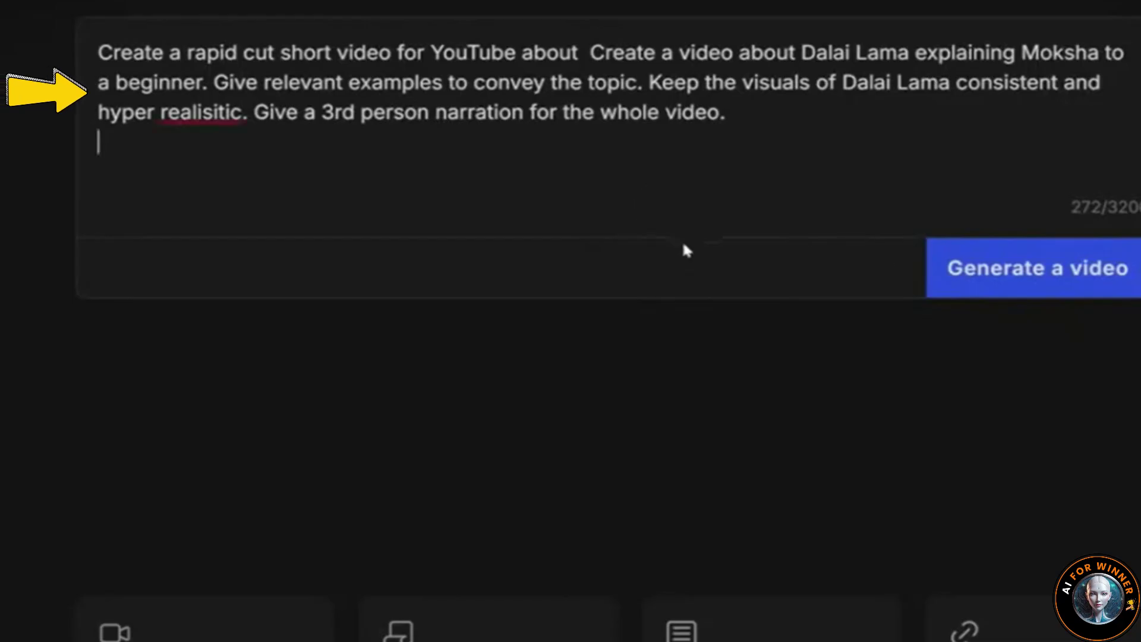
# Step: Submit the Dalai Lama Moksha explainer prompt for video generation
pyautogui.click(977, 274)
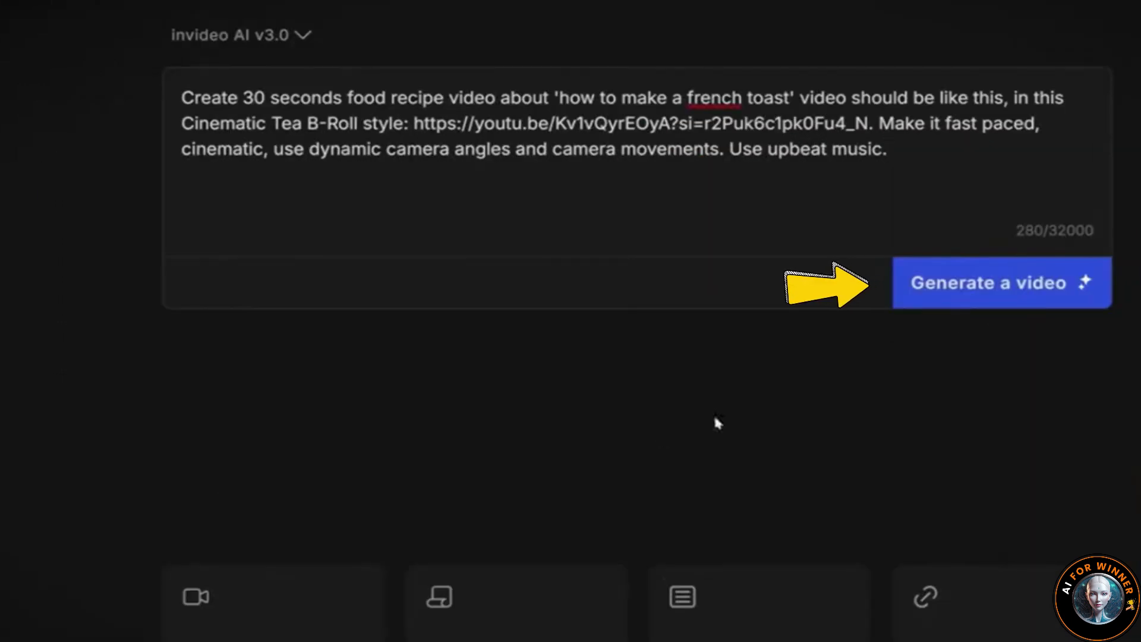
# Step: Generate the French toast recipe as a 30-second Cinematic YouTube video for food enthusiasts
pyautogui.click(997, 296)
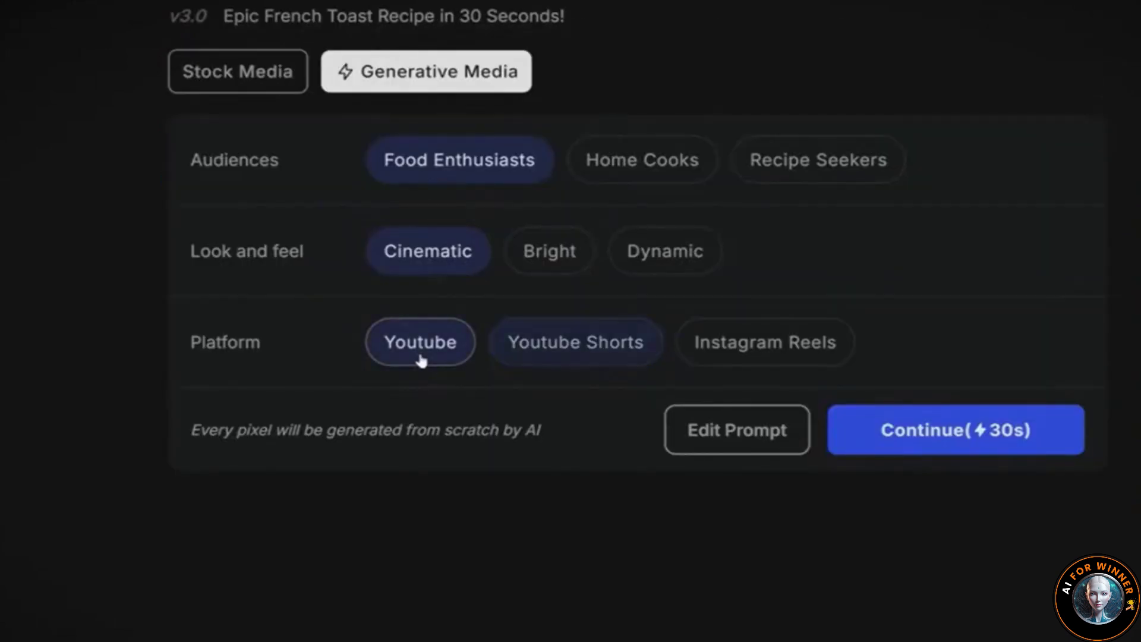
pyautogui.click(897, 432)
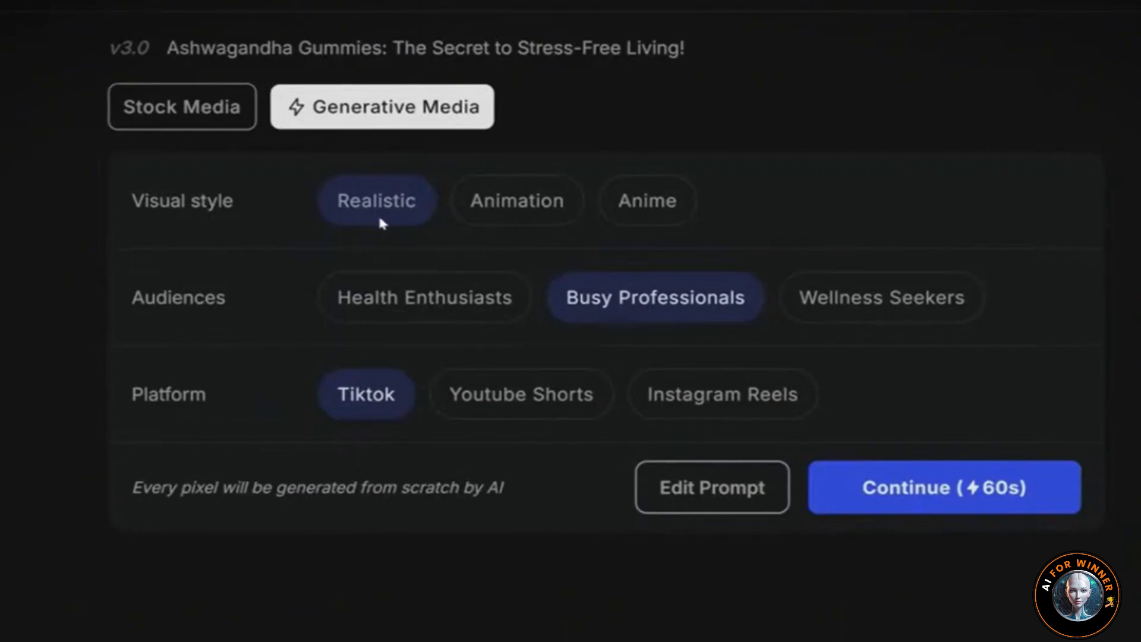
# Step: Add Health Enthusiasts as an audience and generate the 60-second Realistic TikTok ashwagandha video
pyautogui.click(486, 320)
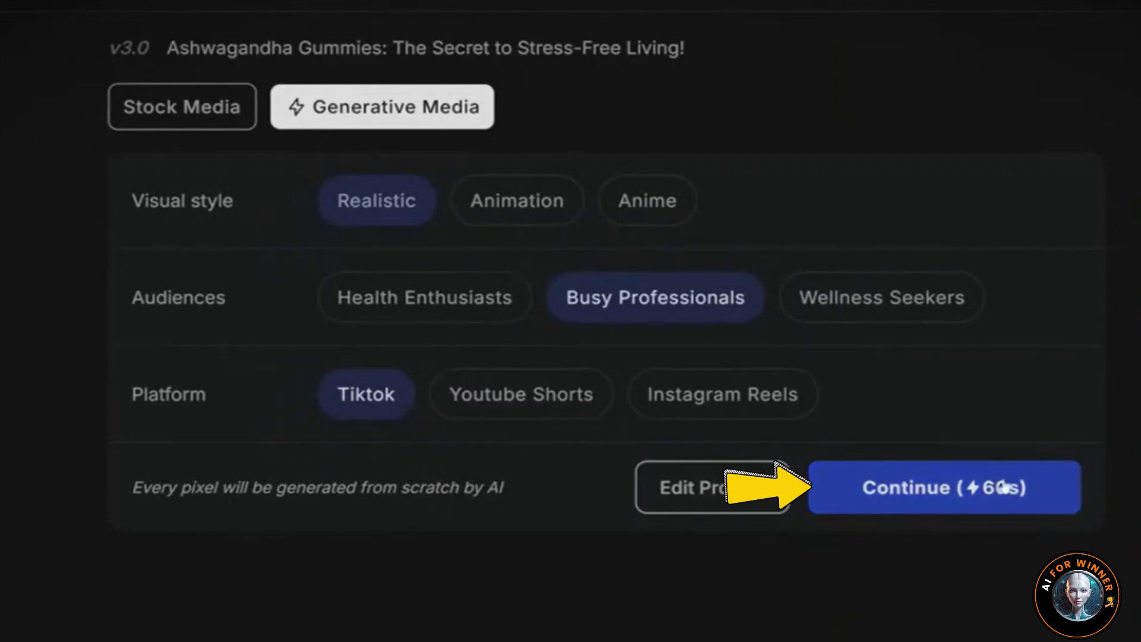
pyautogui.click(1050, 491)
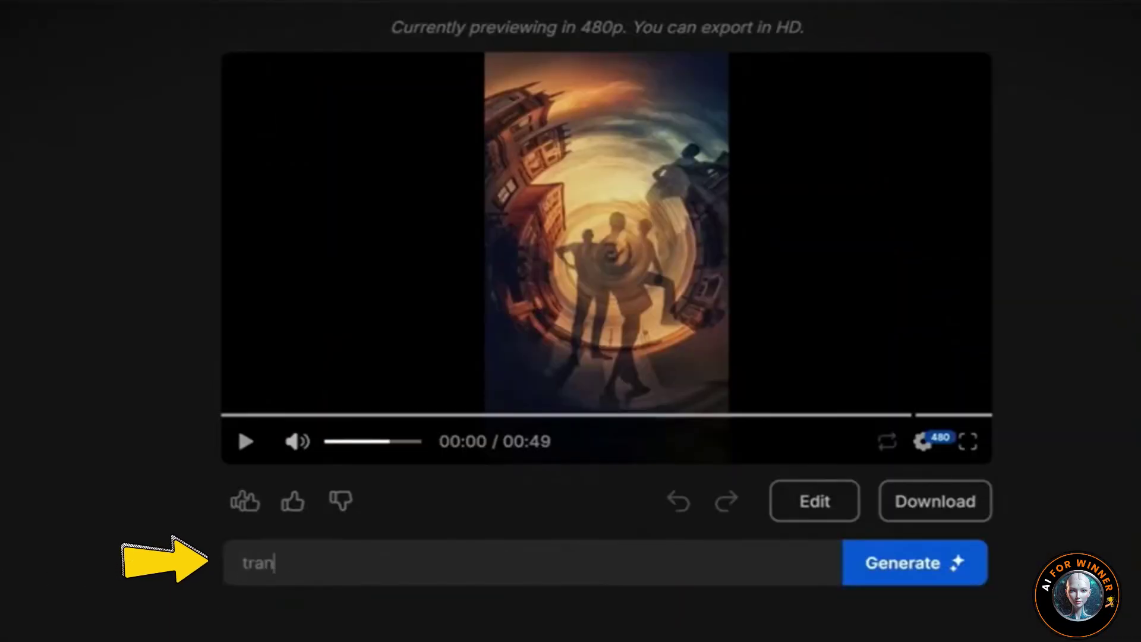
pyautogui.write('late the')
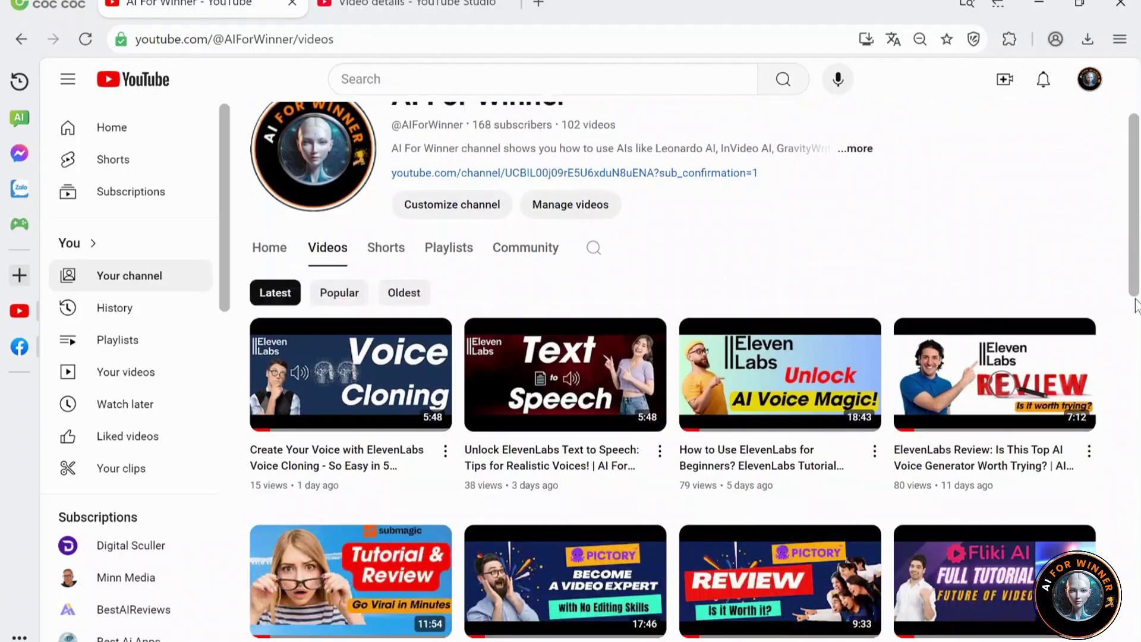
pyautogui.scroll(-2, 1135, 306)
pyautogui.scroll(-2, 1135, 306)
pyautogui.scroll(-2, 1135, 306)
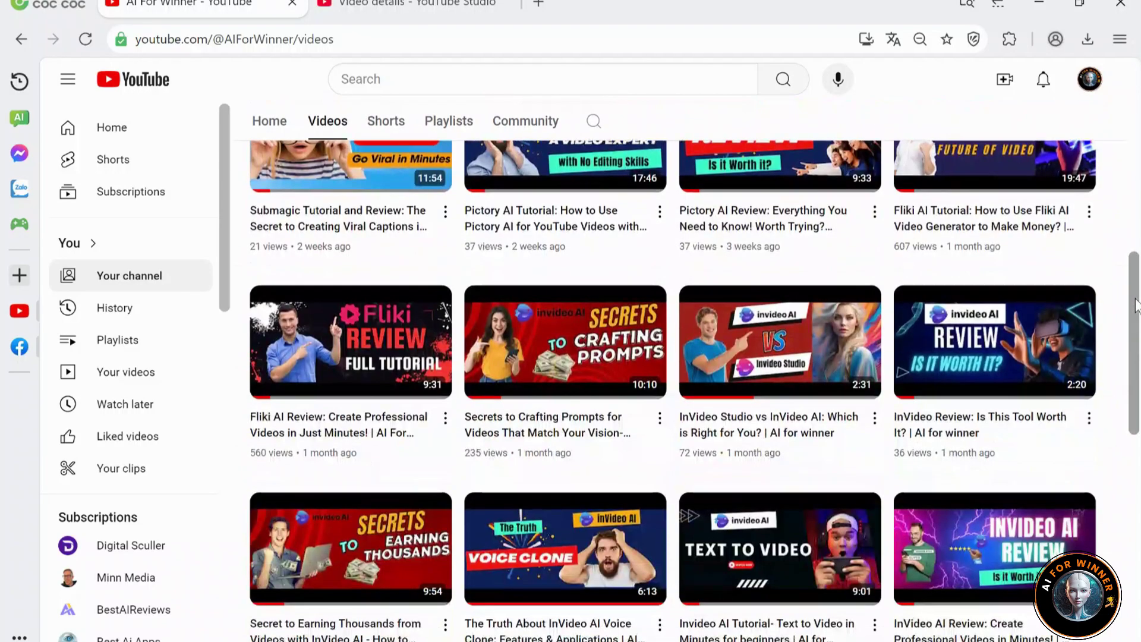
pyautogui.scroll(-3, 687, 443)
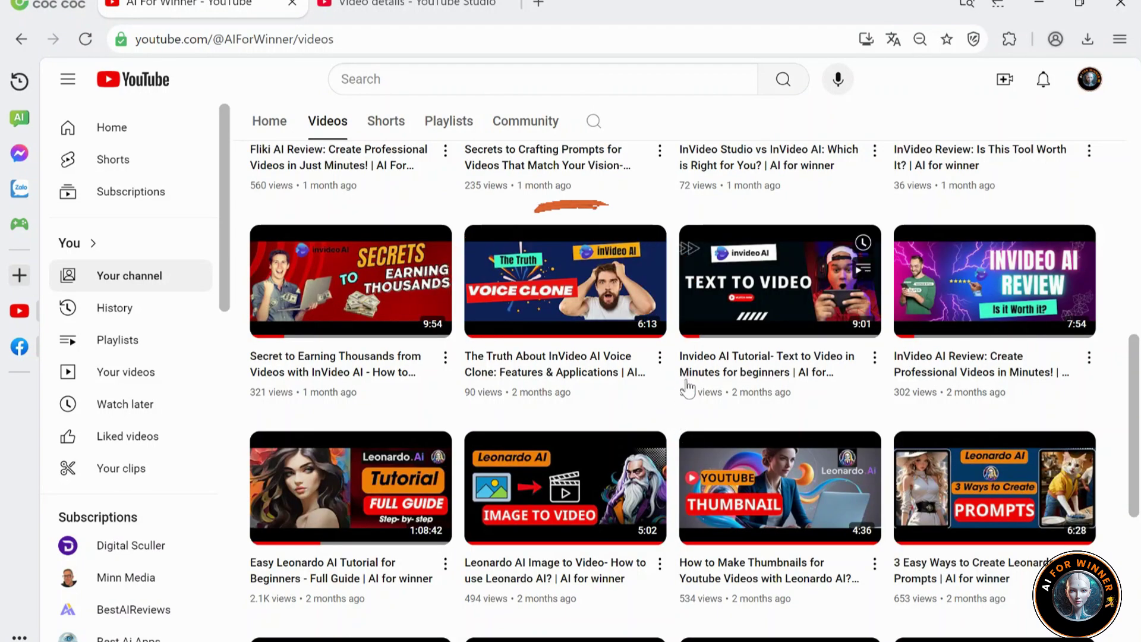
pyautogui.scroll(2, 690, 399)
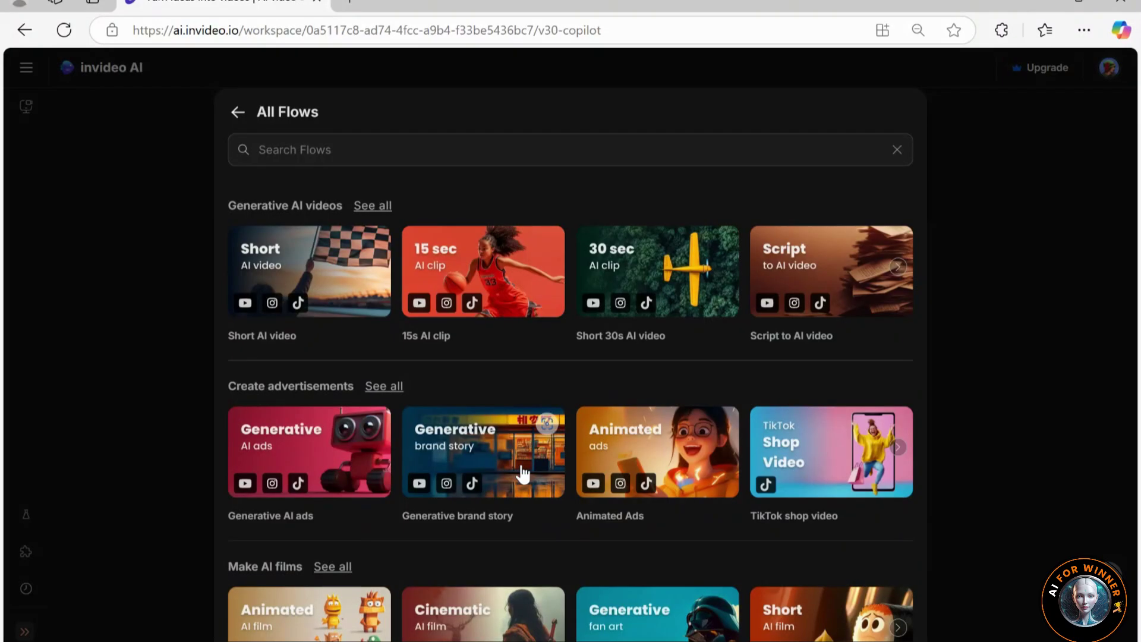
pyautogui.scroll(-1, 519, 472)
pyautogui.scroll(-2, 522, 472)
pyautogui.scroll(-3, 522, 472)
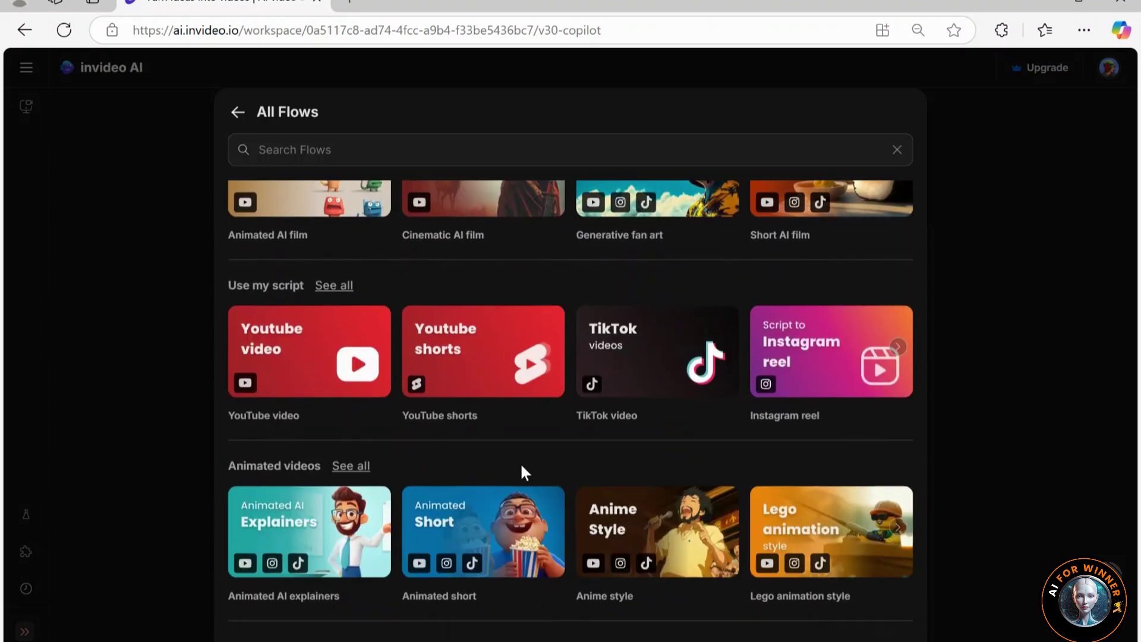
pyautogui.scroll(-1, 523, 473)
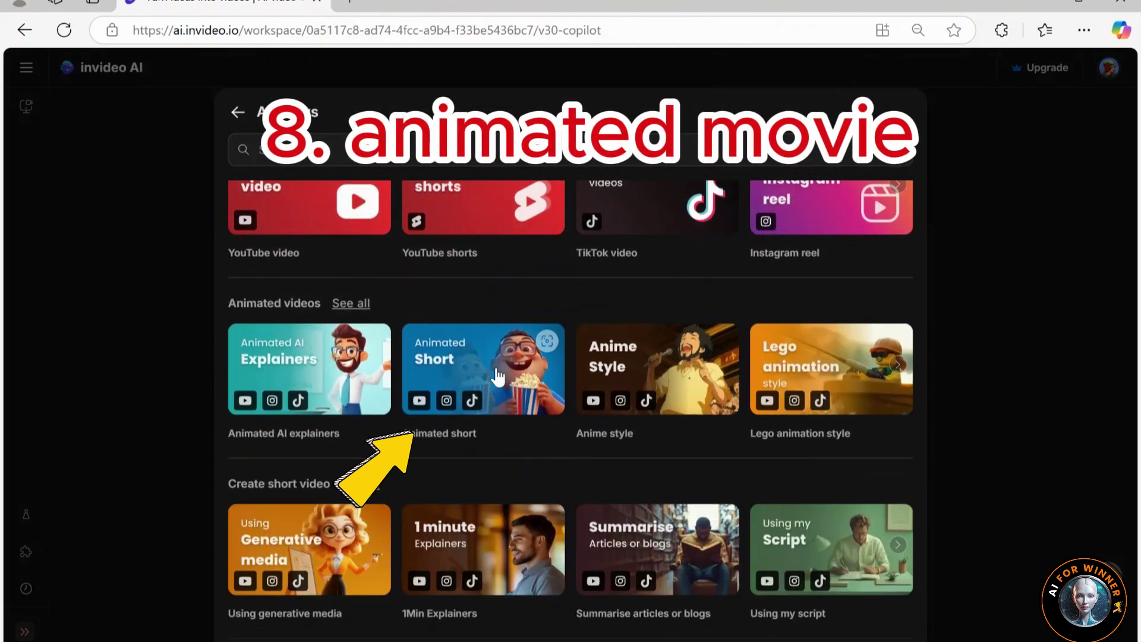
# Step: Choose the Animated short flow for the Kung Fu Panda video
pyautogui.click(497, 377)
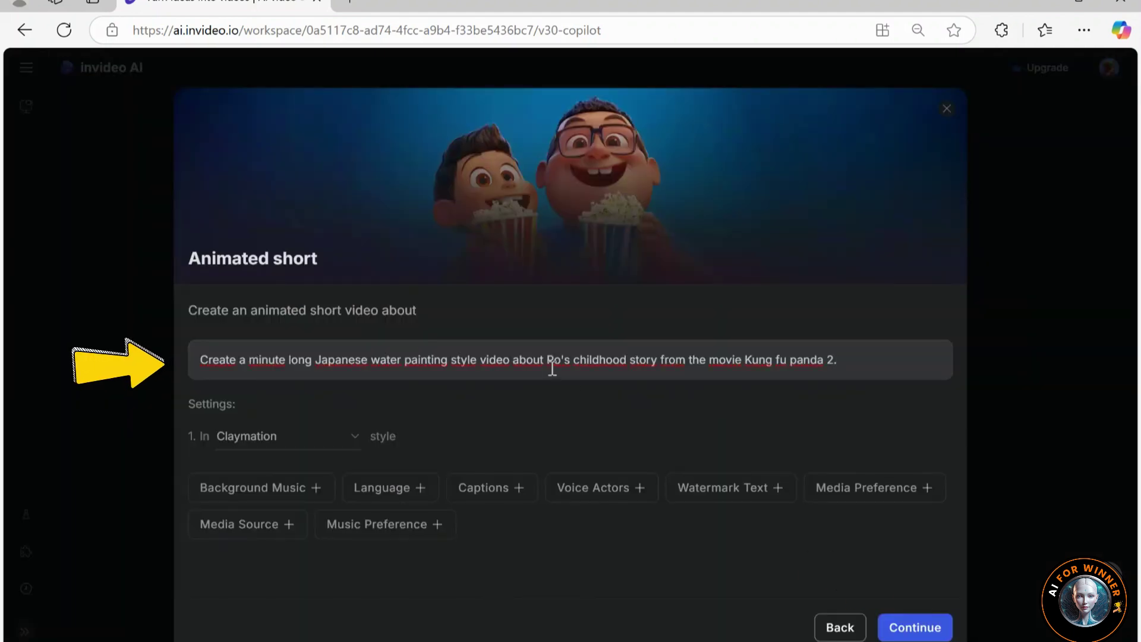